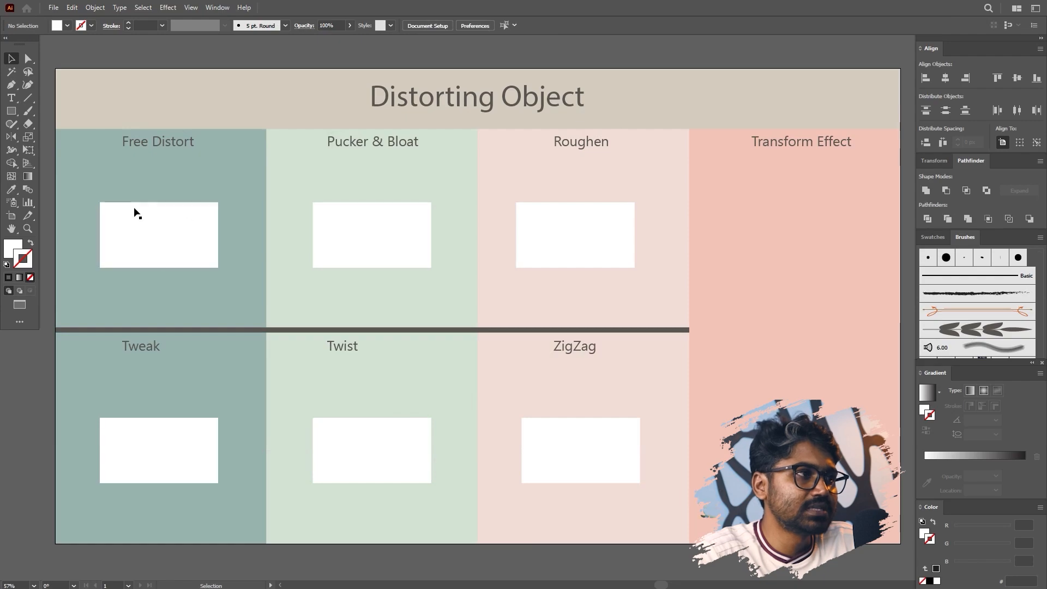
# - Apply Free Distort to the rectangle under the Free Distort heading, pulling both right corners outward into a trapezoid that widens toward the right
pyautogui.click(175, 230)
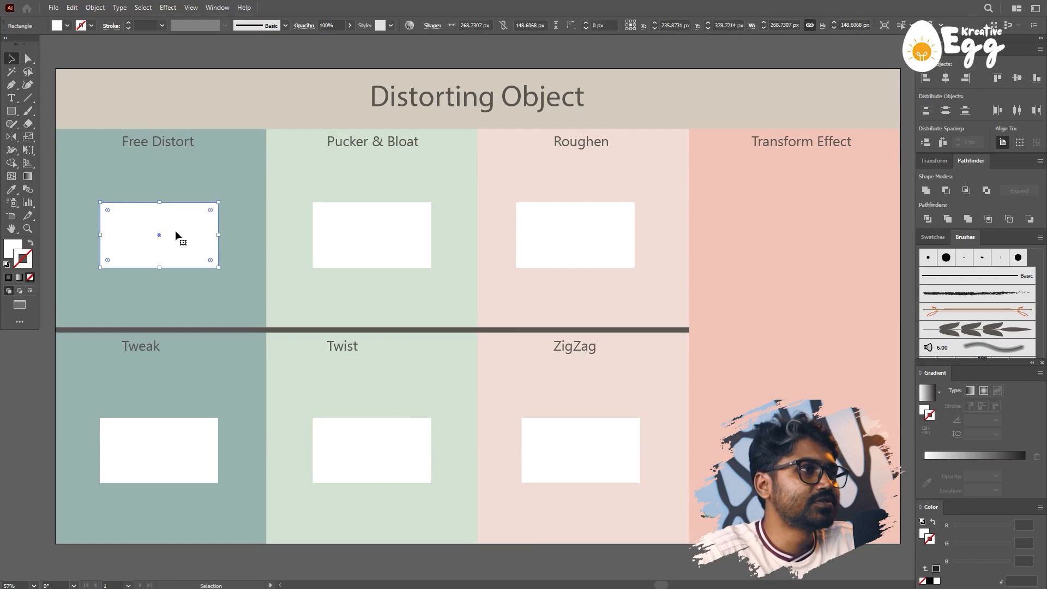
pyautogui.click(168, 8)
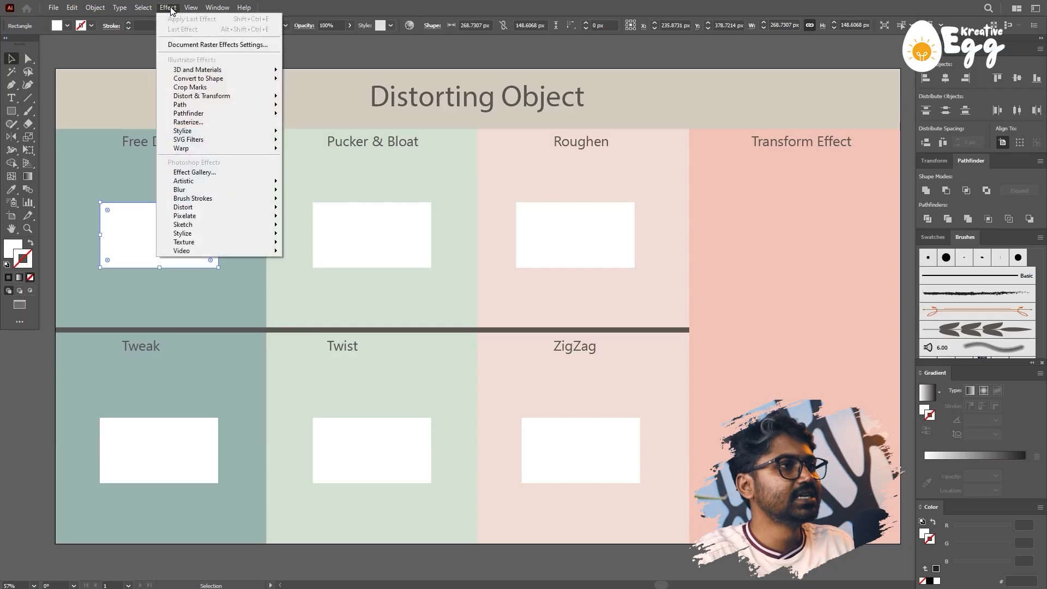
pyautogui.moveTo(239, 100)
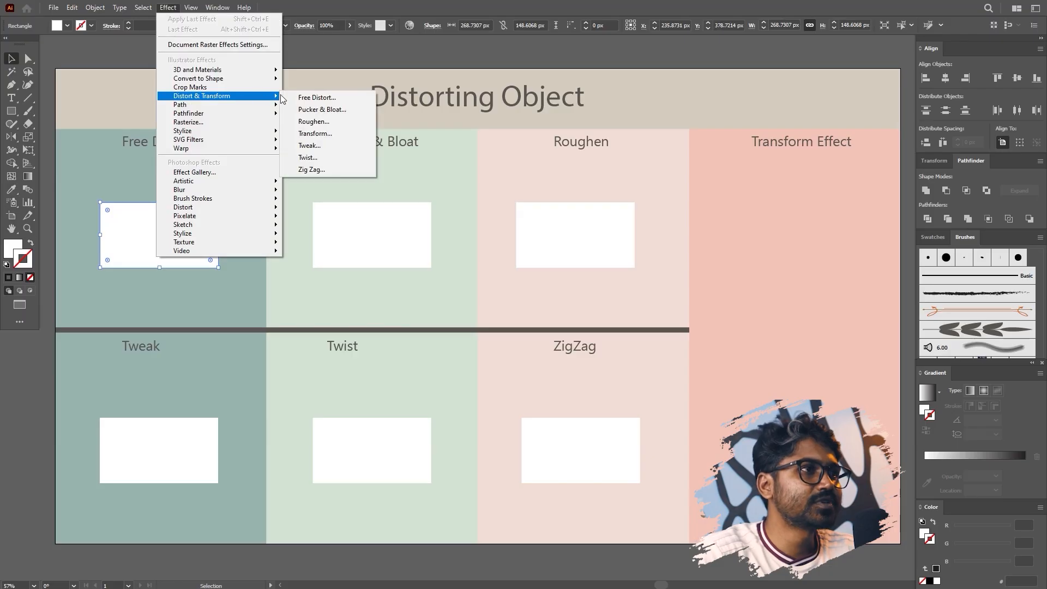
pyautogui.click(328, 99)
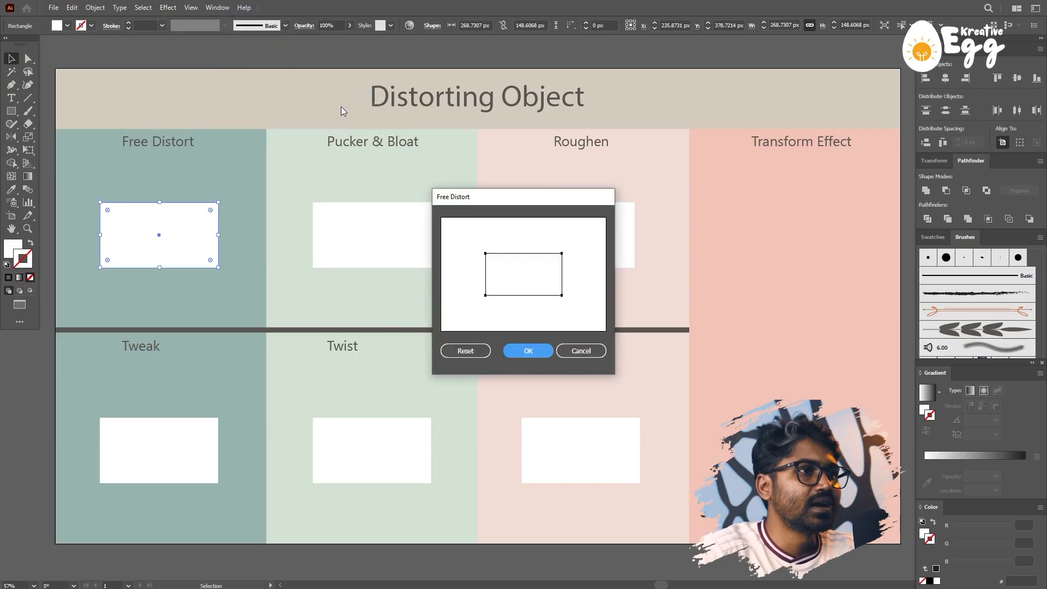
pyautogui.moveTo(529, 200); pyautogui.dragTo(495, 128)
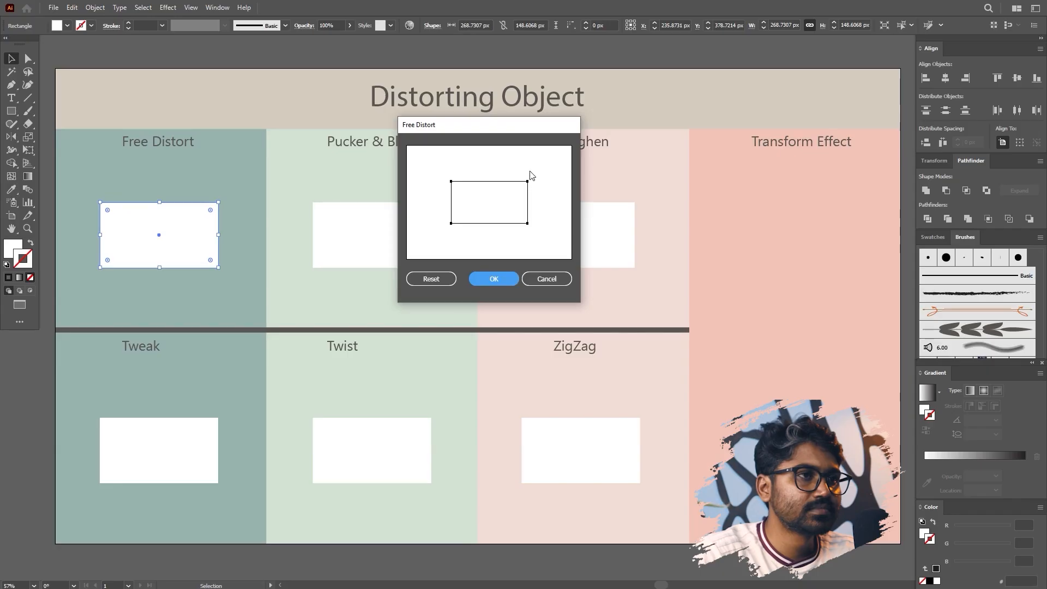
pyautogui.moveTo(529, 183); pyautogui.dragTo(544, 156)
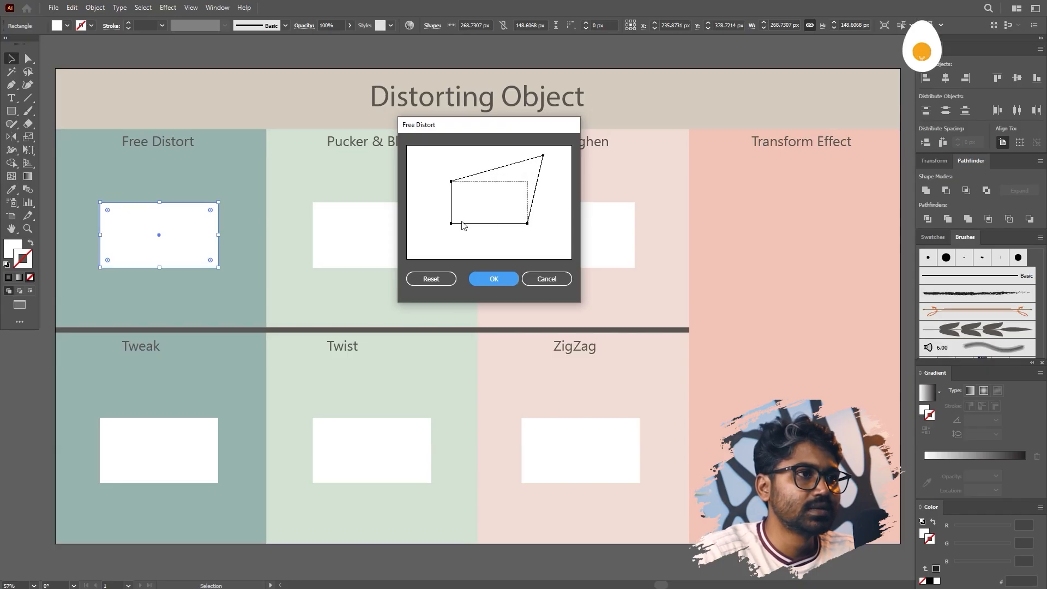
pyautogui.moveTo(451, 223); pyautogui.dragTo(432, 250)
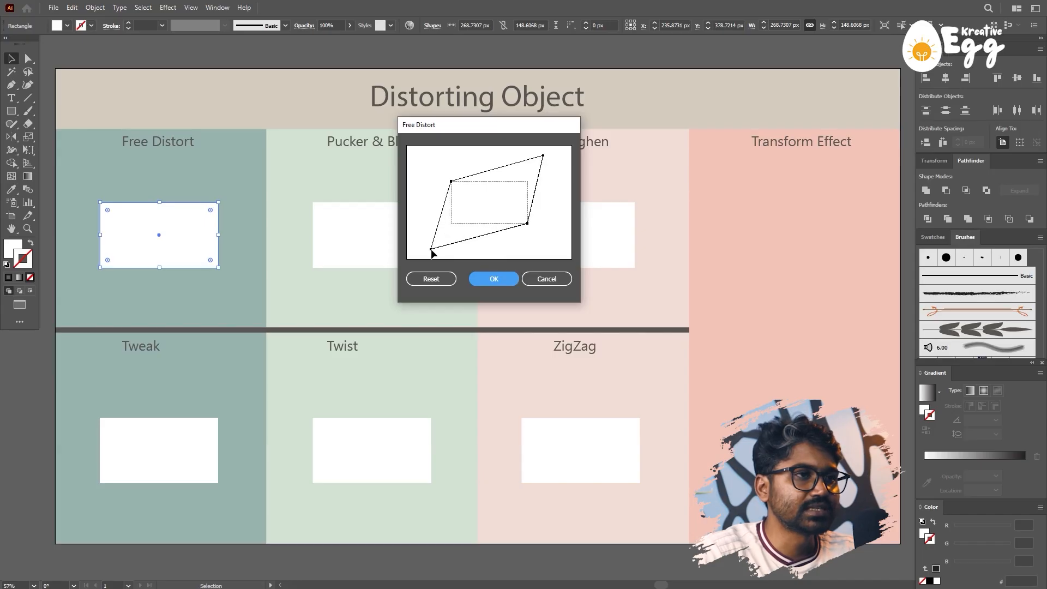
pyautogui.moveTo(527, 223); pyautogui.dragTo(531, 235)
pyautogui.moveTo(431, 250); pyautogui.dragTo(452, 225)
pyautogui.moveTo(532, 234); pyautogui.dragTo(542, 241)
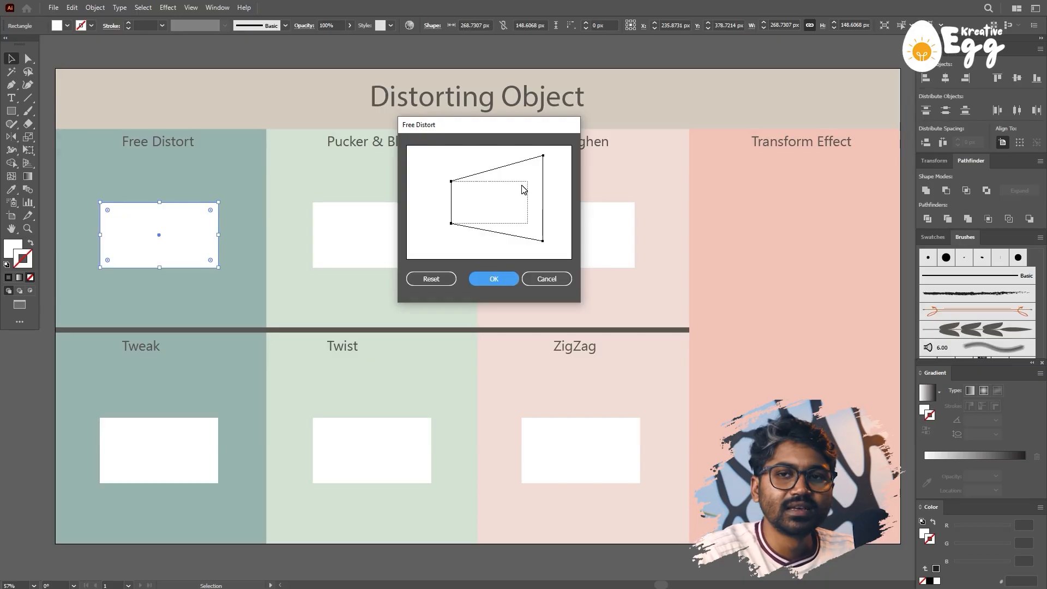
pyautogui.click(503, 283)
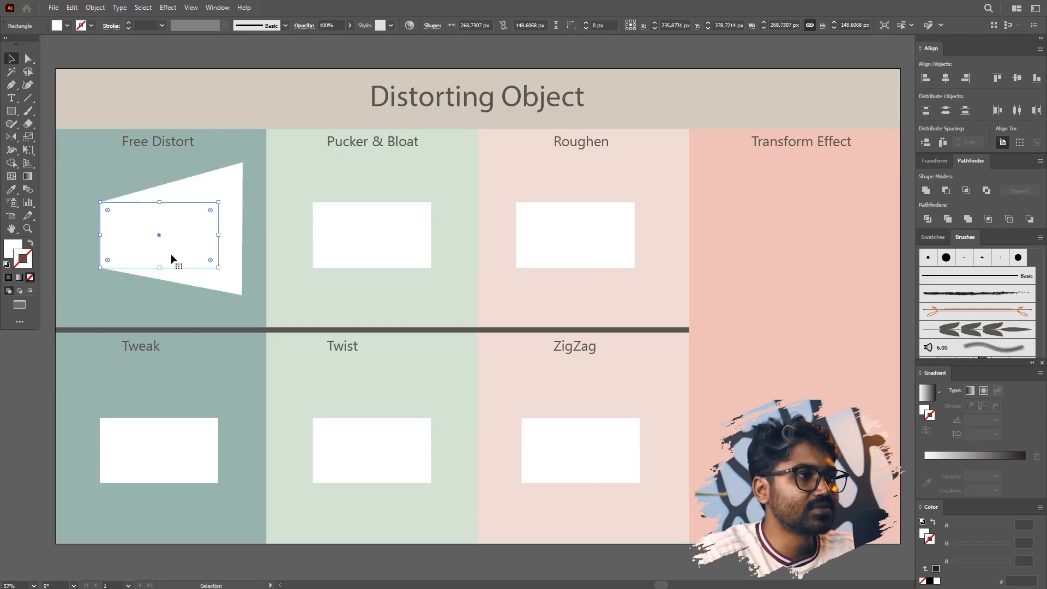
pyautogui.click(145, 304)
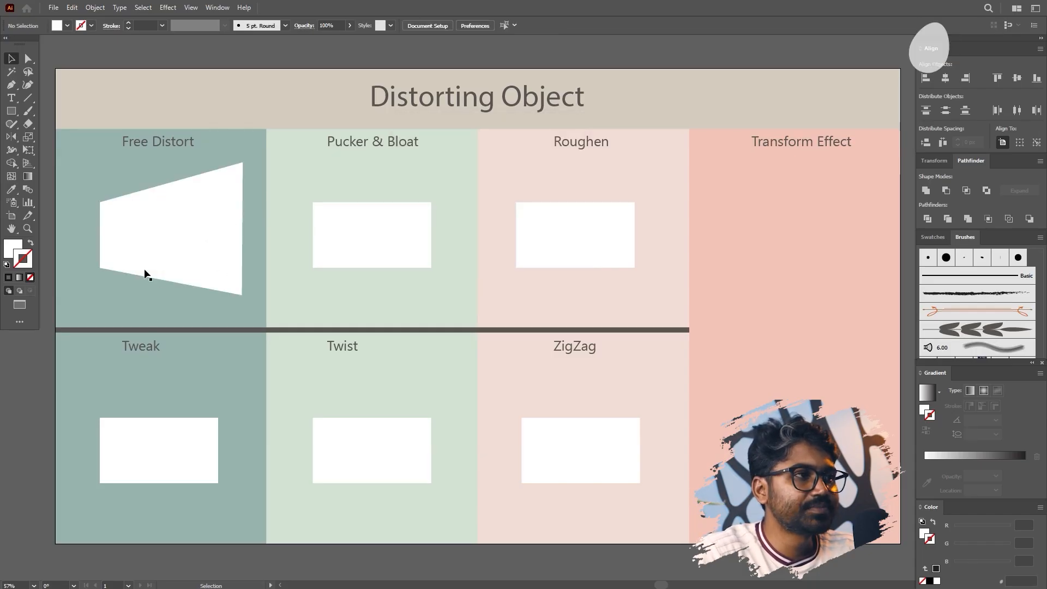
# - Expand the appearance of the free-distorted trapezoid so its path matches the distorted shape, and deselect it
pyautogui.click(184, 197)
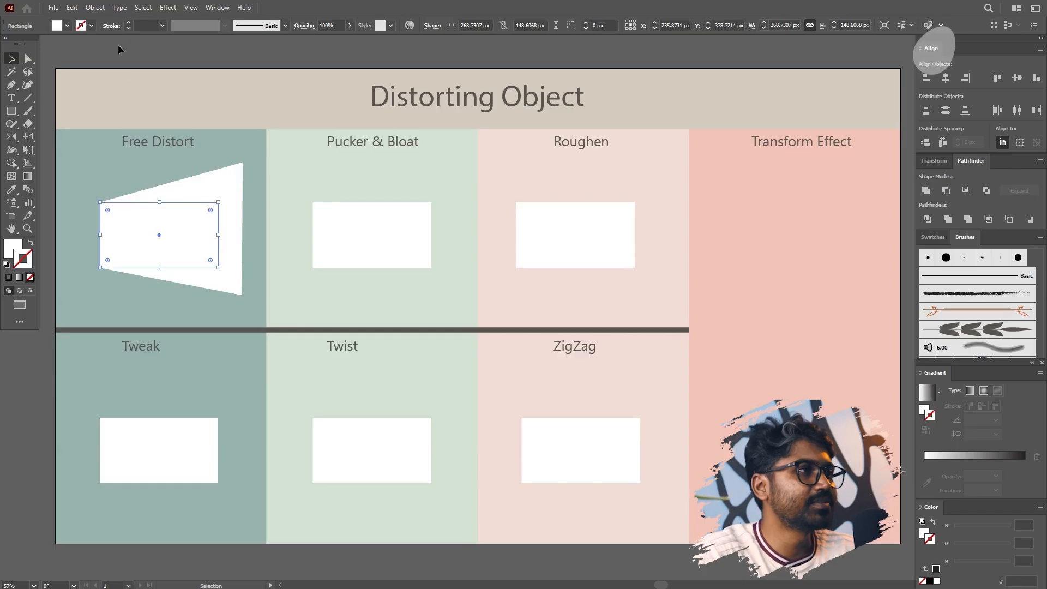
pyautogui.click(95, 7)
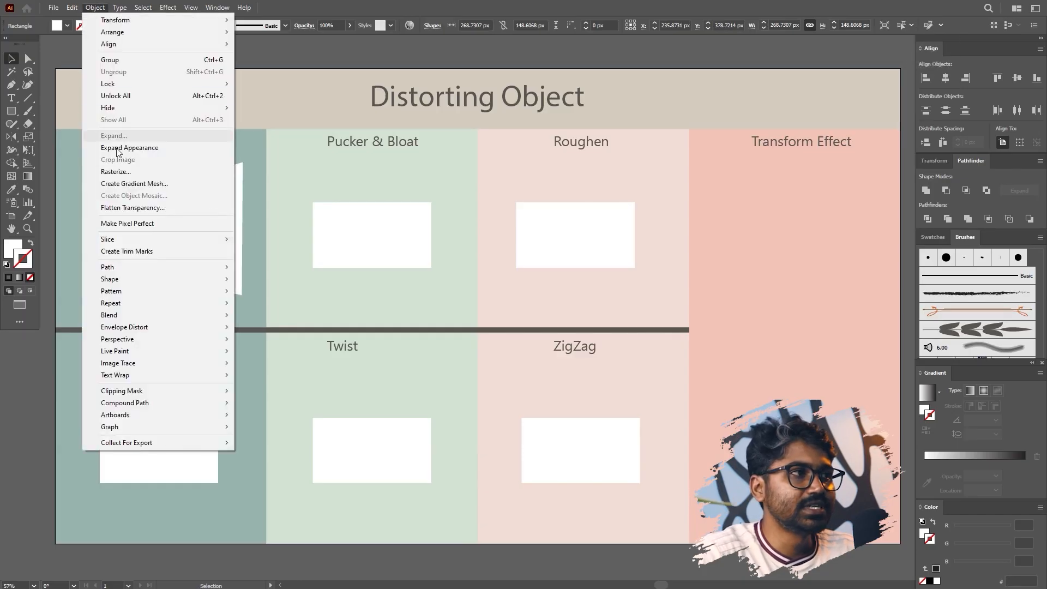
pyautogui.click(141, 148)
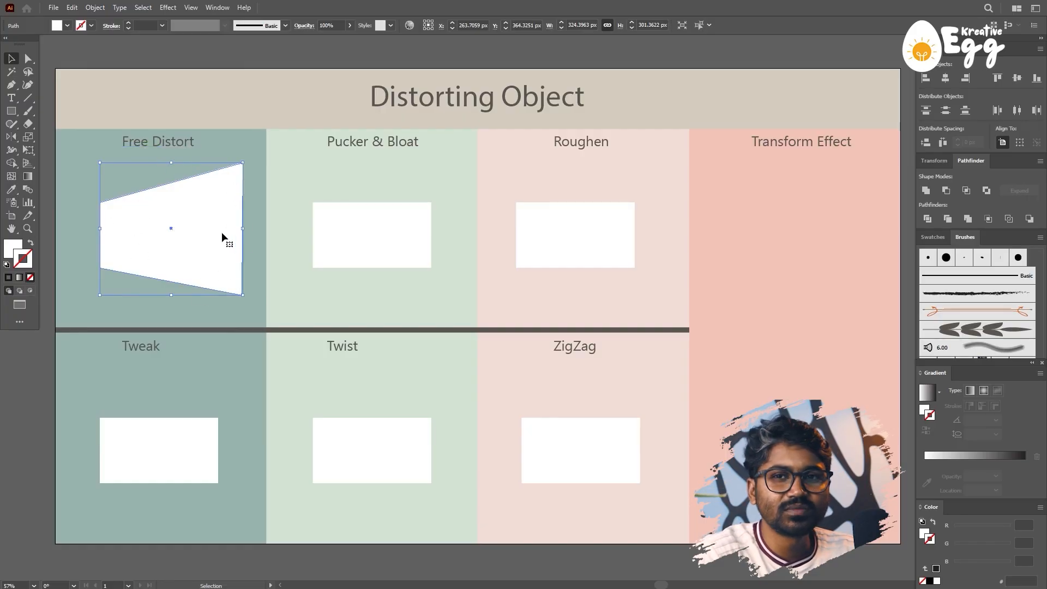
pyautogui.click(365, 182)
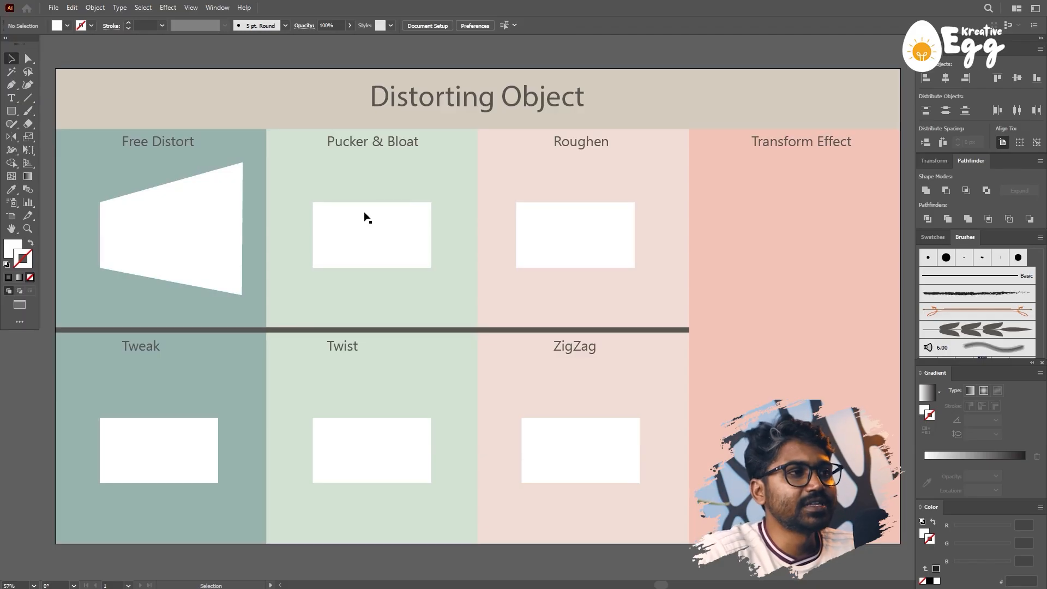
# - Apply the Pucker & Bloat effect to the rectangle under the Pucker & Bloat heading with a bloat of 51%
pyautogui.click(367, 227)
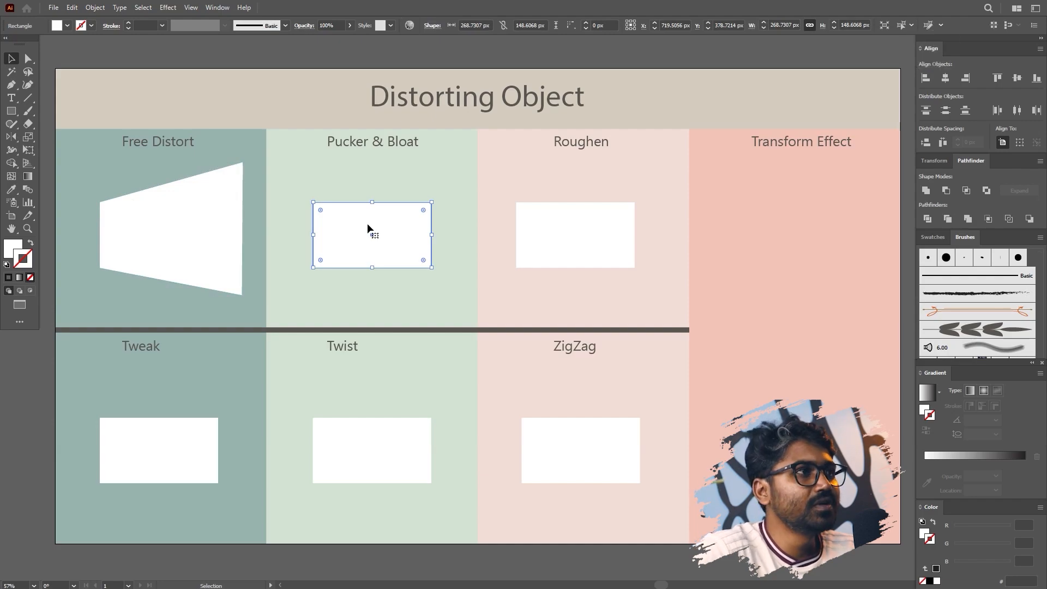
pyautogui.click(172, 8)
pyautogui.moveTo(202, 100)
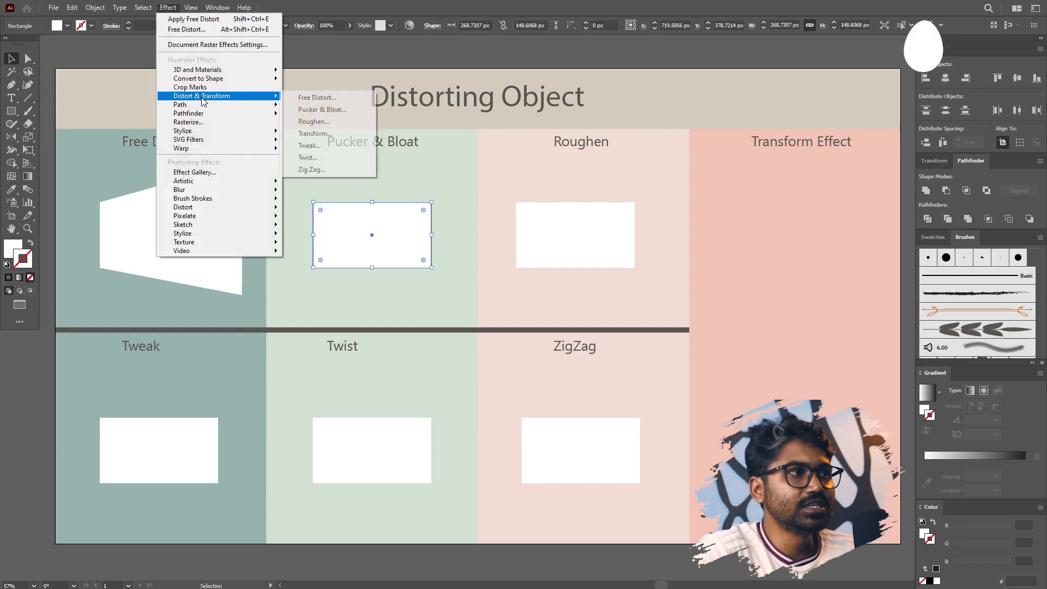
pyautogui.click(328, 110)
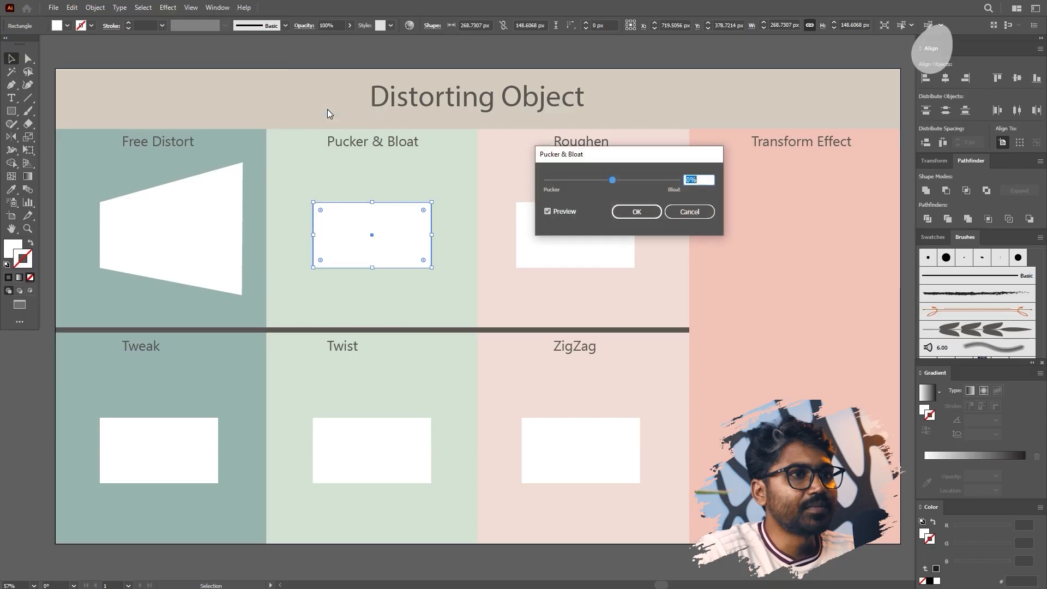
pyautogui.moveTo(670, 158); pyautogui.dragTo(837, 188)
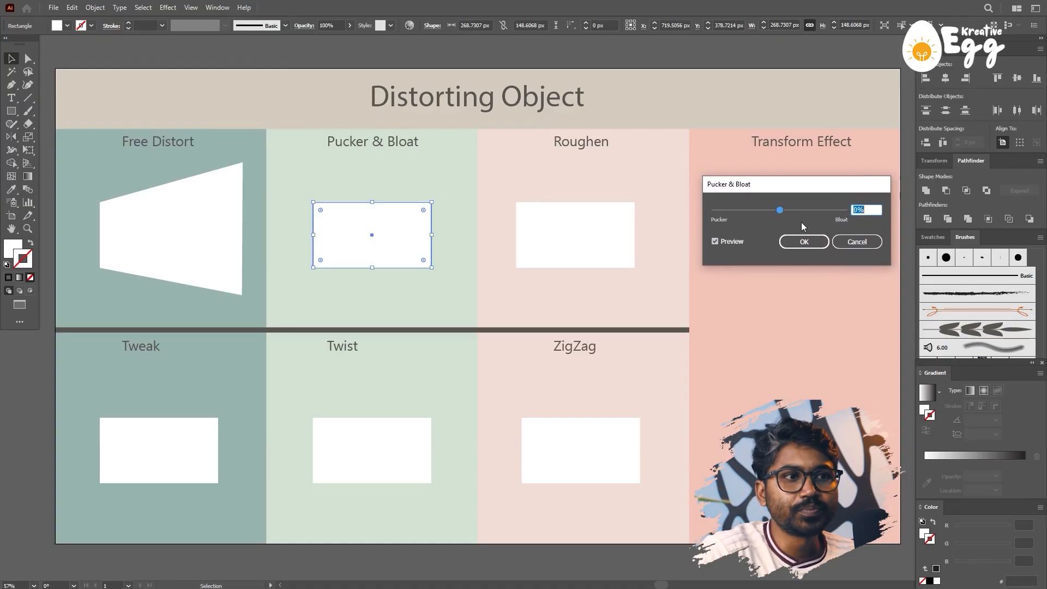
pyautogui.moveTo(780, 210); pyautogui.dragTo(767, 212)
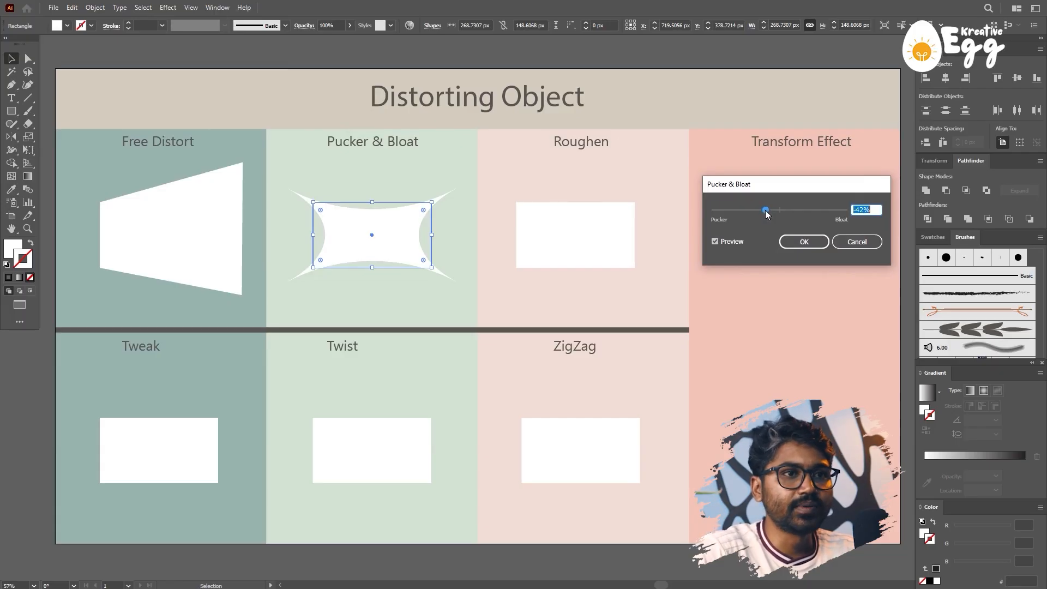
pyautogui.moveTo(766, 211); pyautogui.dragTo(795, 212)
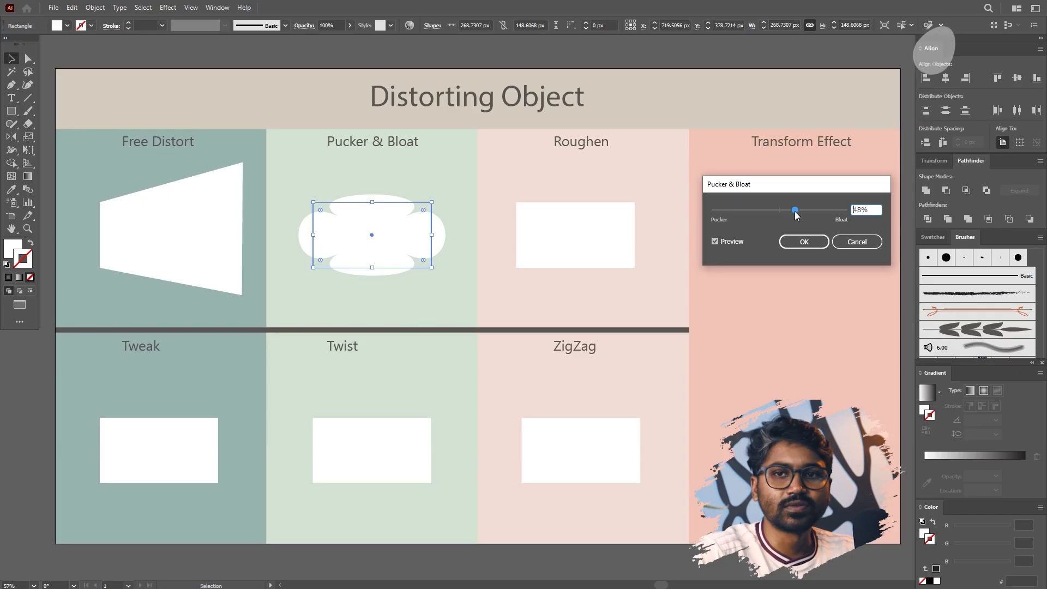
pyautogui.moveTo(795, 214); pyautogui.dragTo(791, 214)
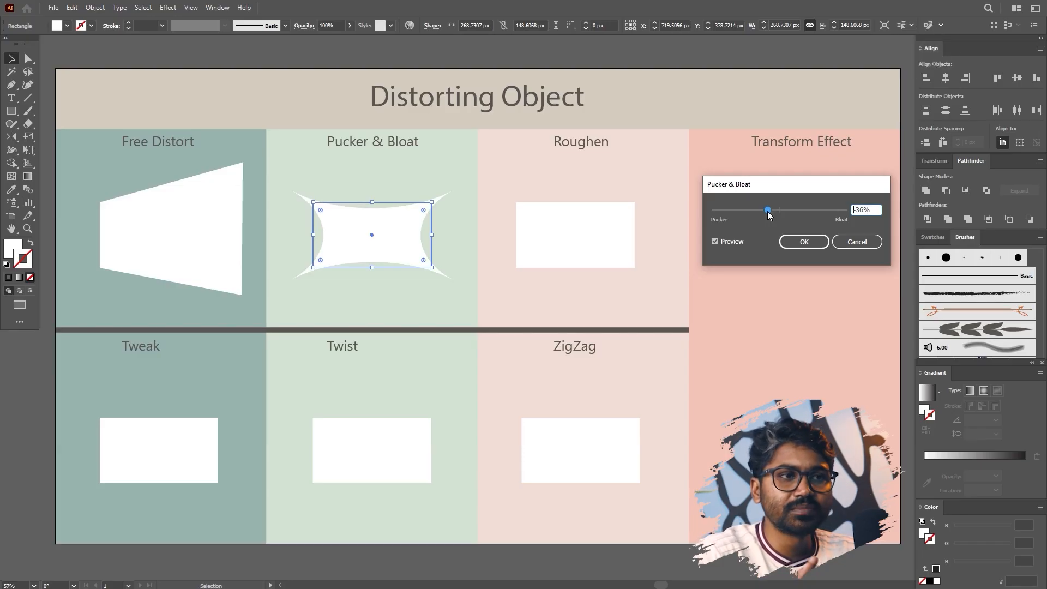
pyautogui.moveTo(767, 211); pyautogui.dragTo(796, 214)
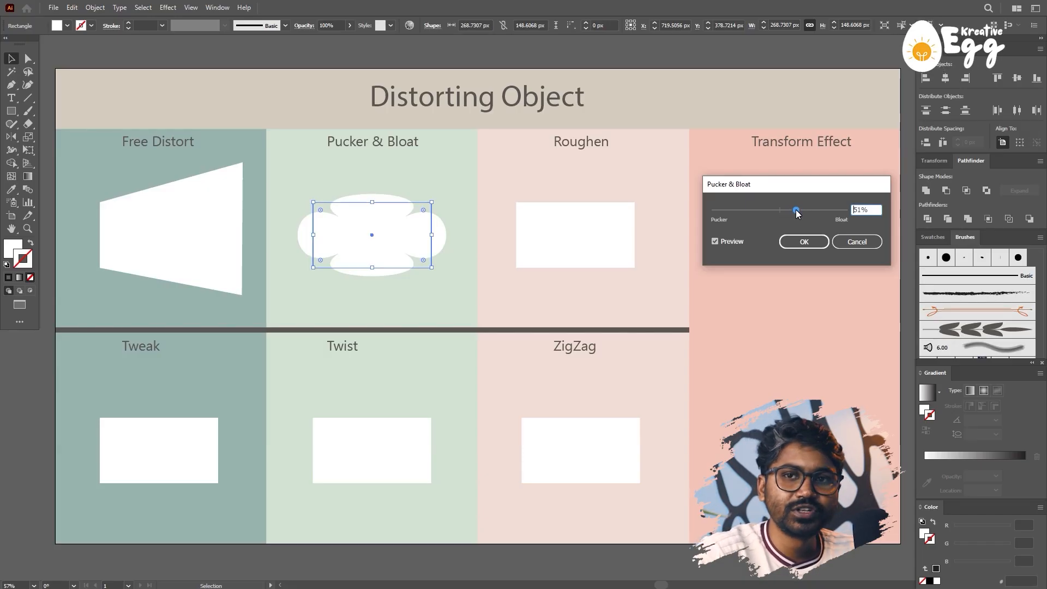
pyautogui.click(816, 244)
# - Start a Roughen effect with preview on the rectangle under the Roughen heading and set its relative size to 4%
pyautogui.click(595, 212)
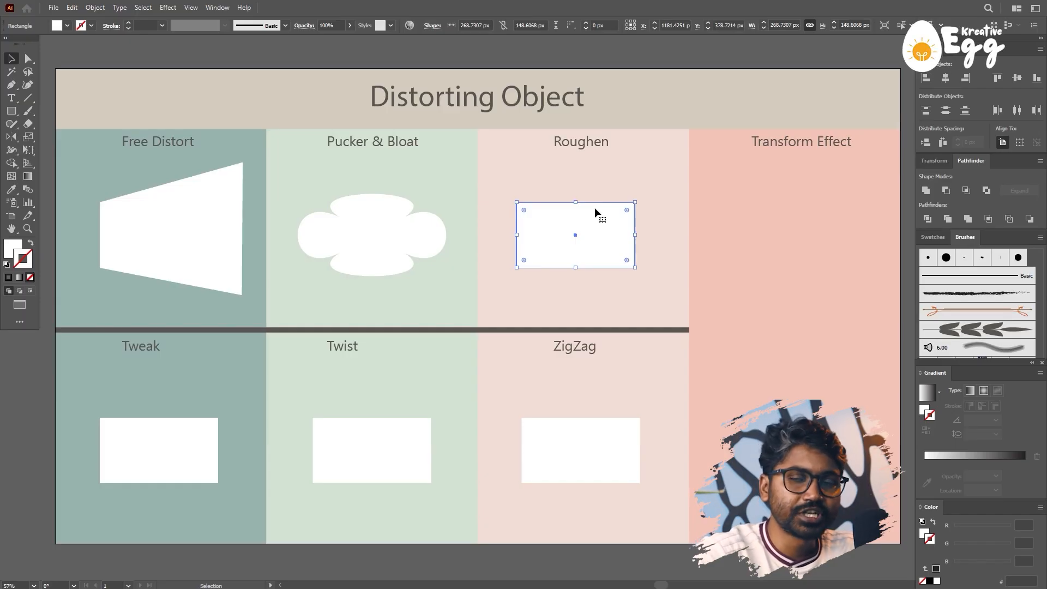
pyautogui.click(168, 8)
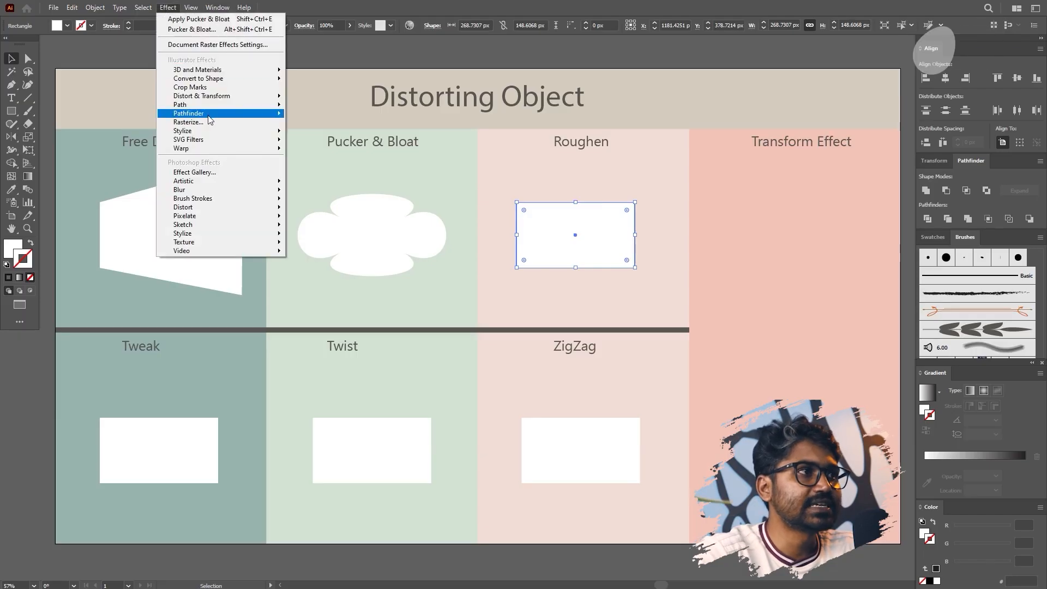
pyautogui.moveTo(227, 97)
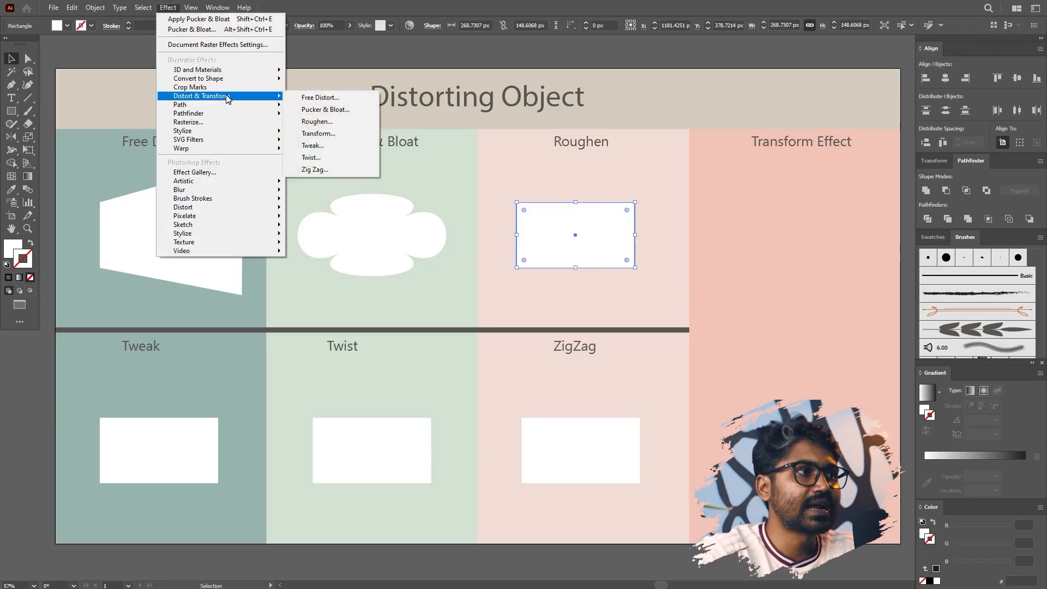
pyautogui.click(322, 122)
pyautogui.moveTo(597, 150); pyautogui.dragTo(355, 123)
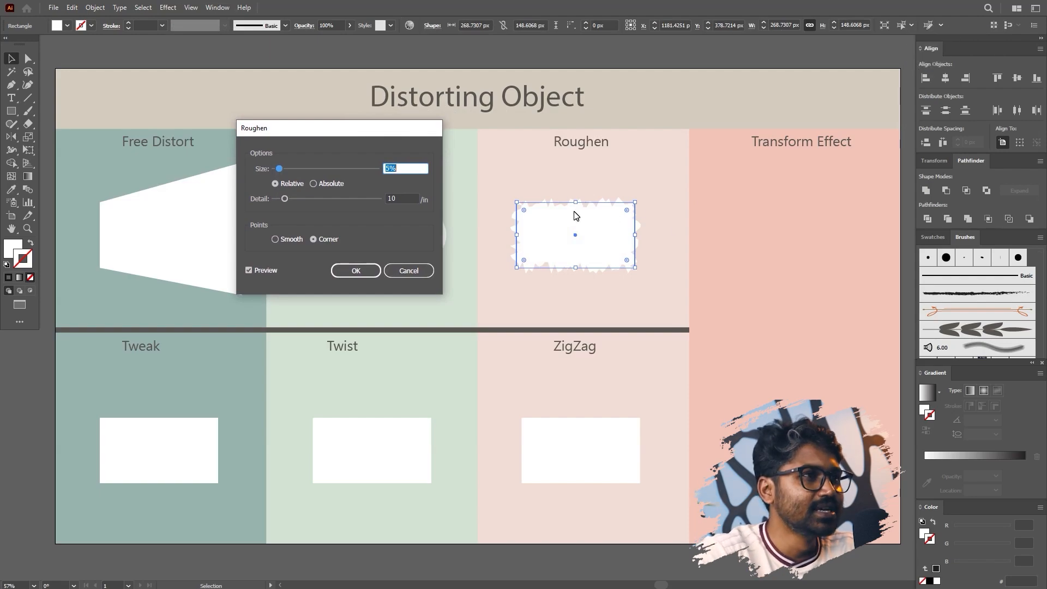
pyautogui.moveTo(283, 168); pyautogui.dragTo(287, 168)
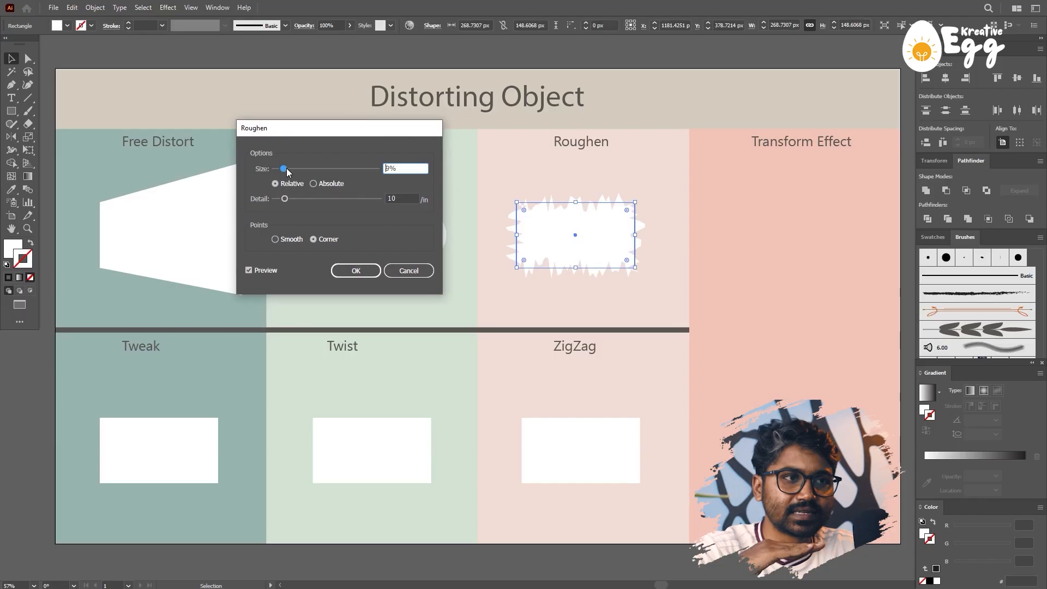
pyautogui.moveTo(286, 168); pyautogui.dragTo(283, 171)
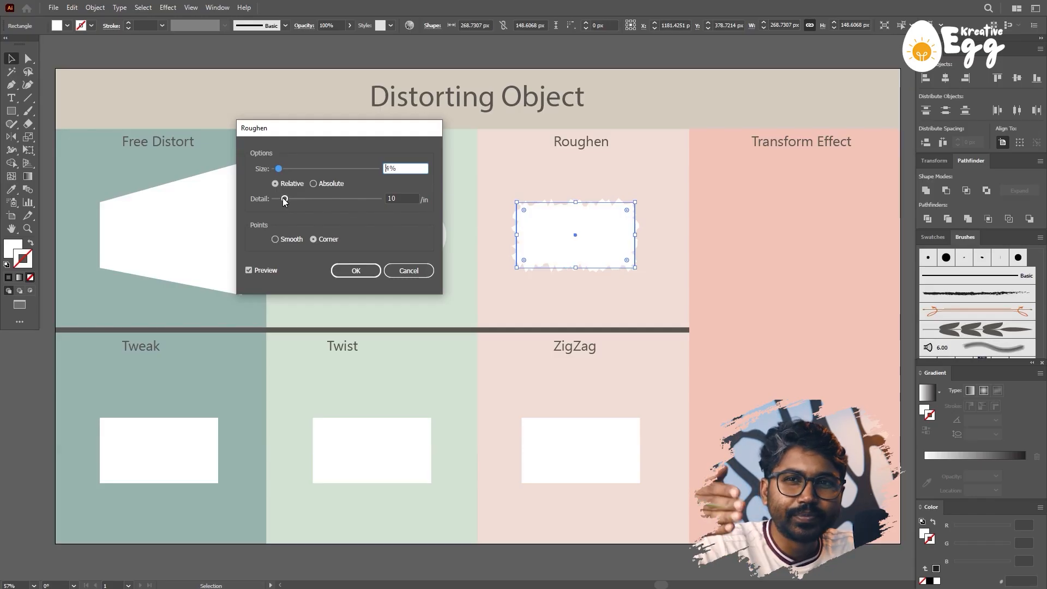
# - Set the Roughen detail to 51/in with Relative sizing, apply the effect, and deselect the roughened rectangle
pyautogui.moveTo(284, 201); pyautogui.dragTo(305, 203)
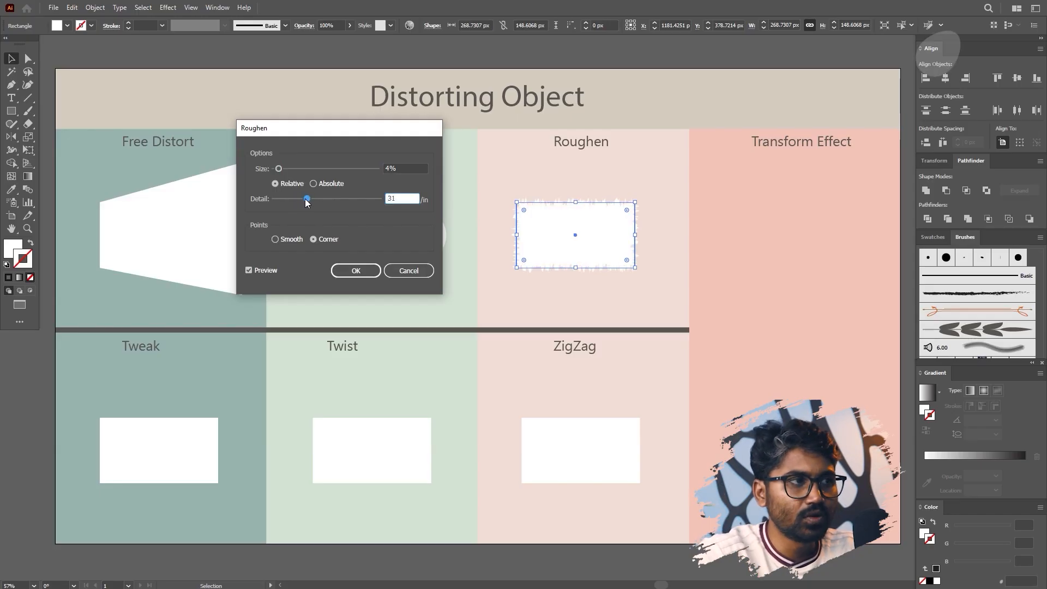
pyautogui.moveTo(305, 201); pyautogui.dragTo(327, 202)
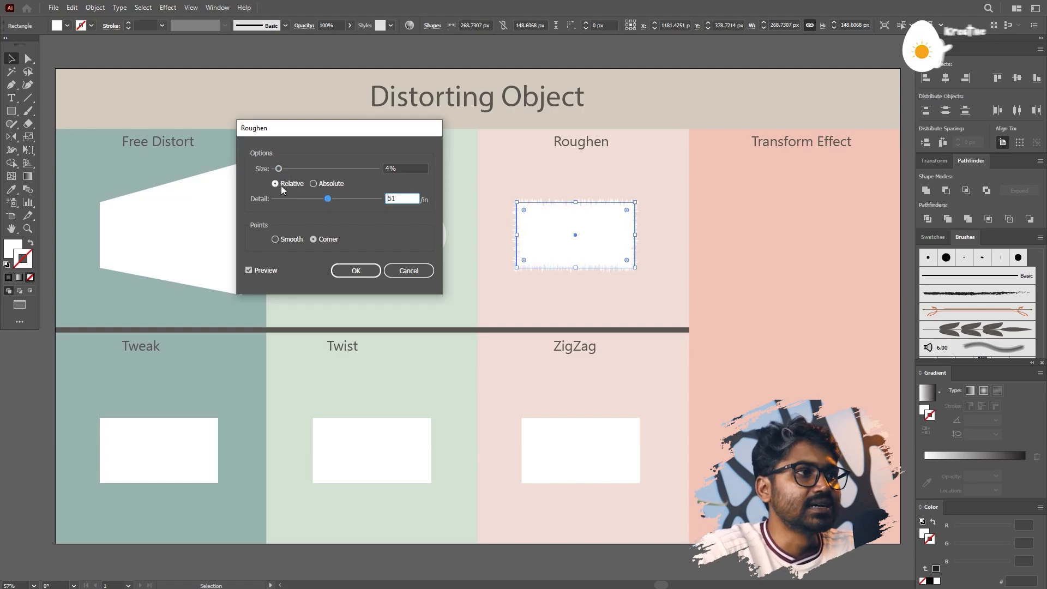
pyautogui.click(313, 184)
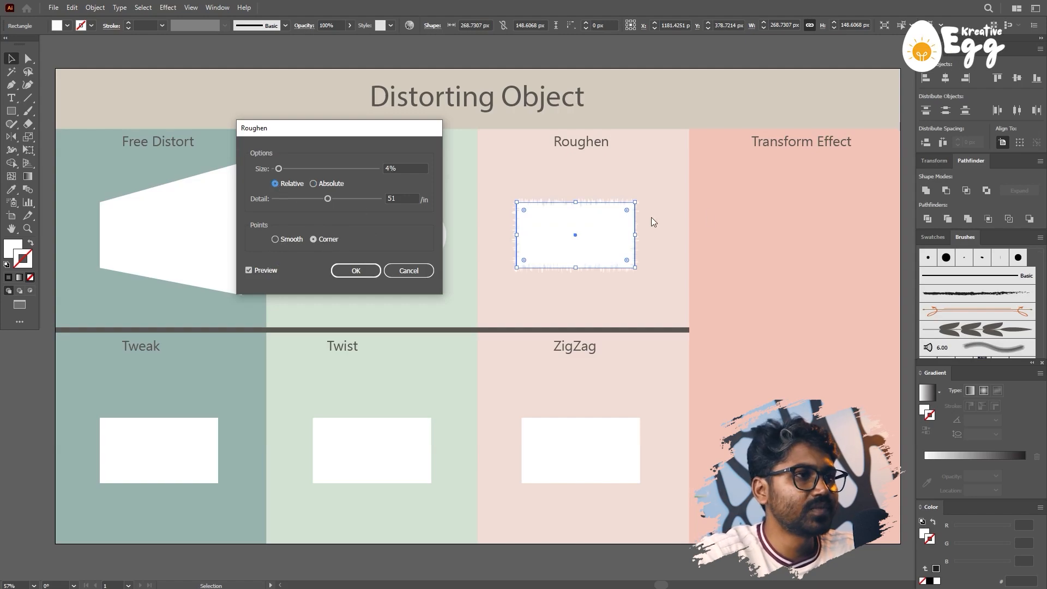
pyautogui.click(360, 270)
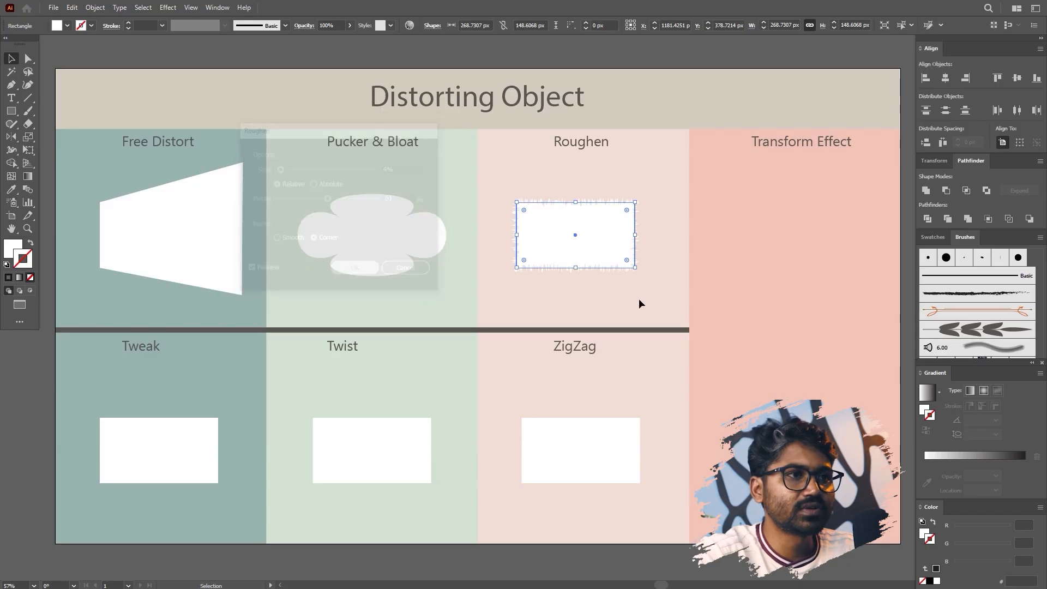
pyautogui.click(659, 283)
pyautogui.click(633, 223)
pyautogui.click(659, 270)
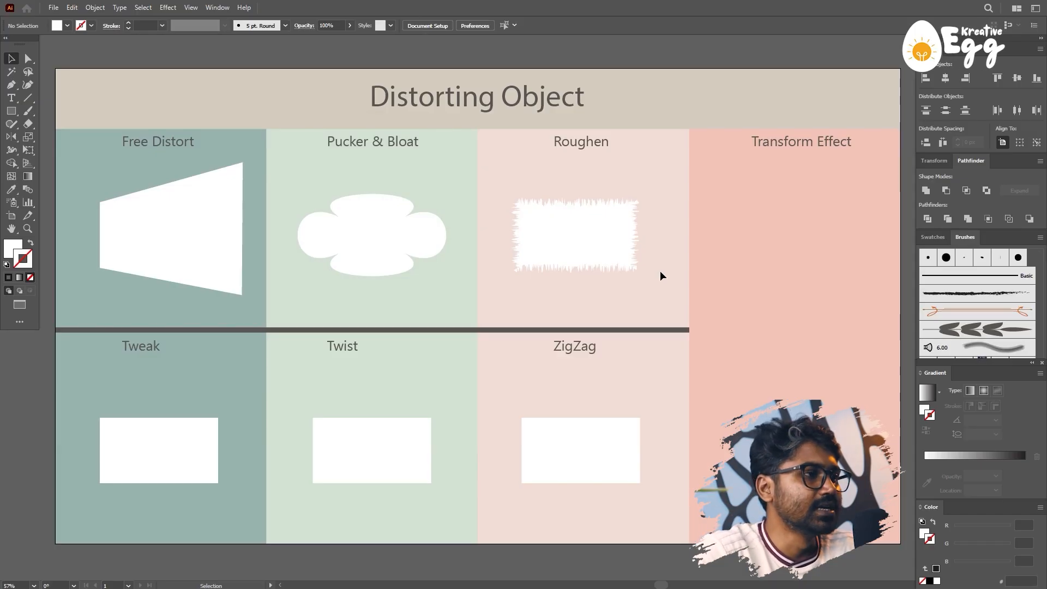
# - Start a Tweak effect with preview on the rectangle under the Tweak heading and reset its horizontal and vertical amounts to 0%
pyautogui.click(199, 480)
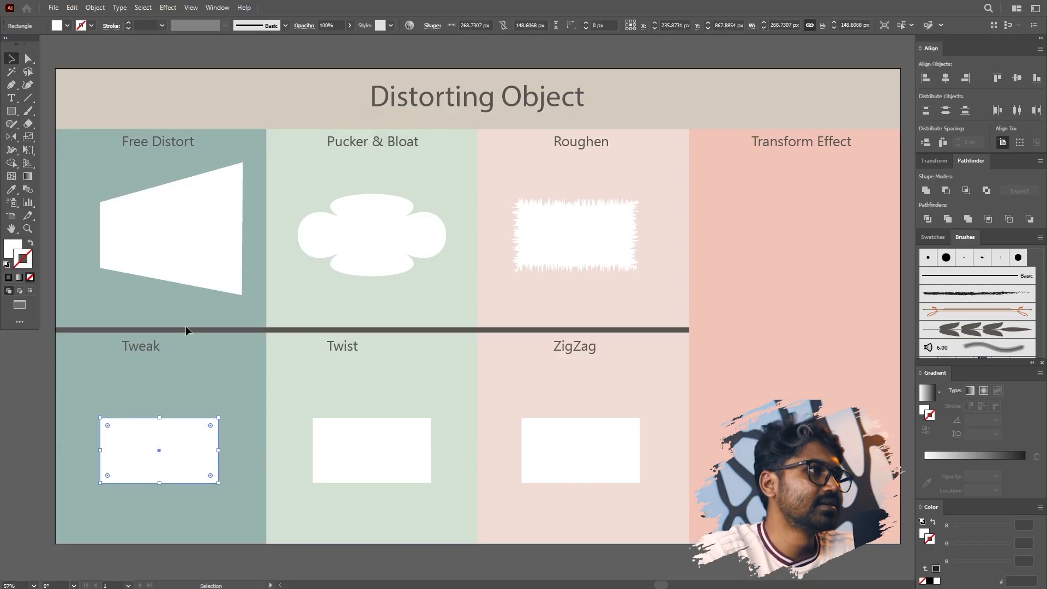
pyautogui.click(178, 7)
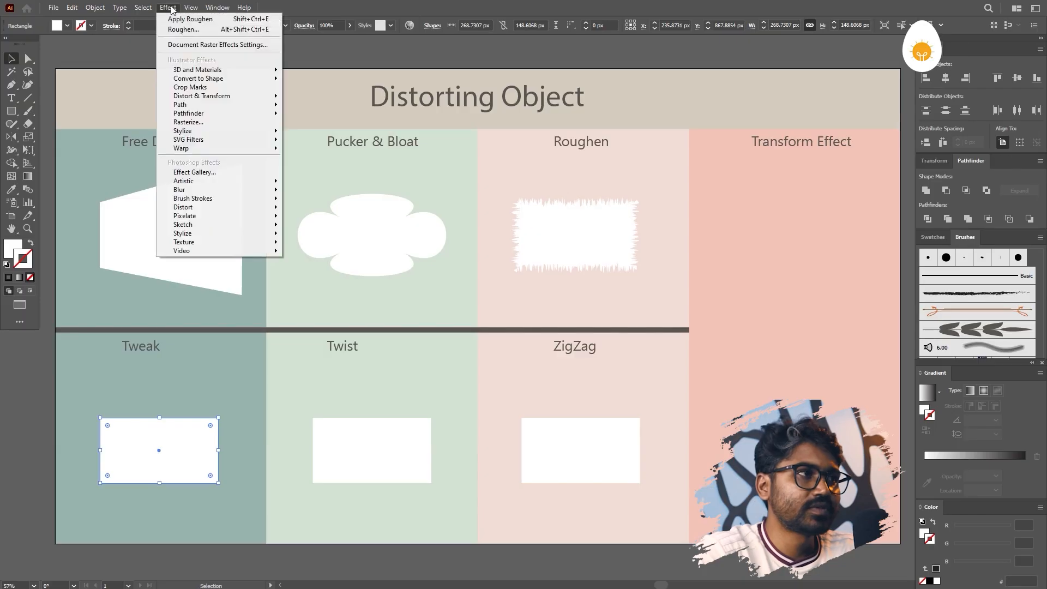
pyautogui.moveTo(212, 100)
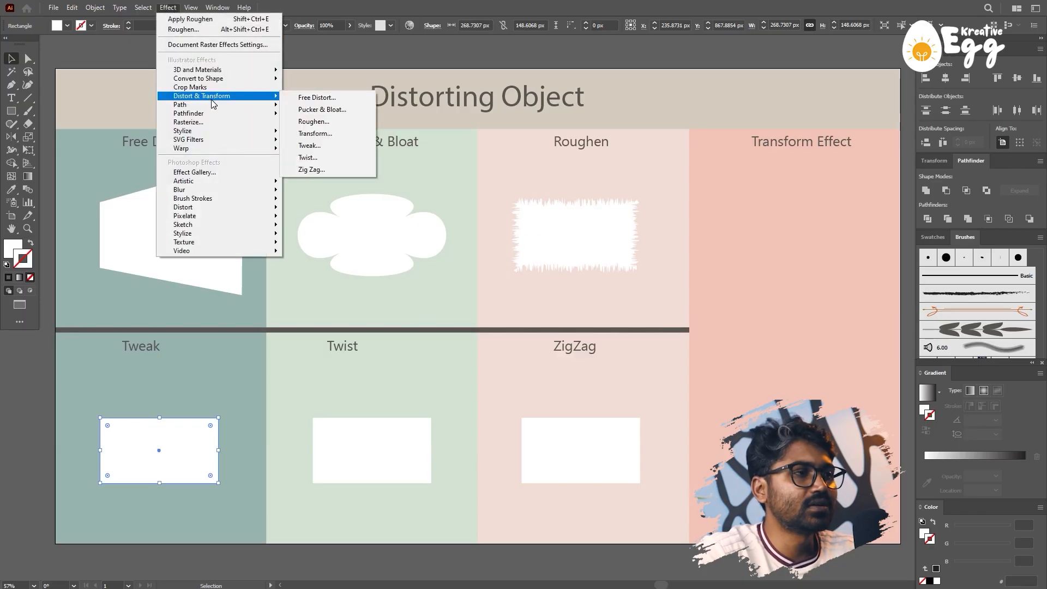
pyautogui.click(327, 149)
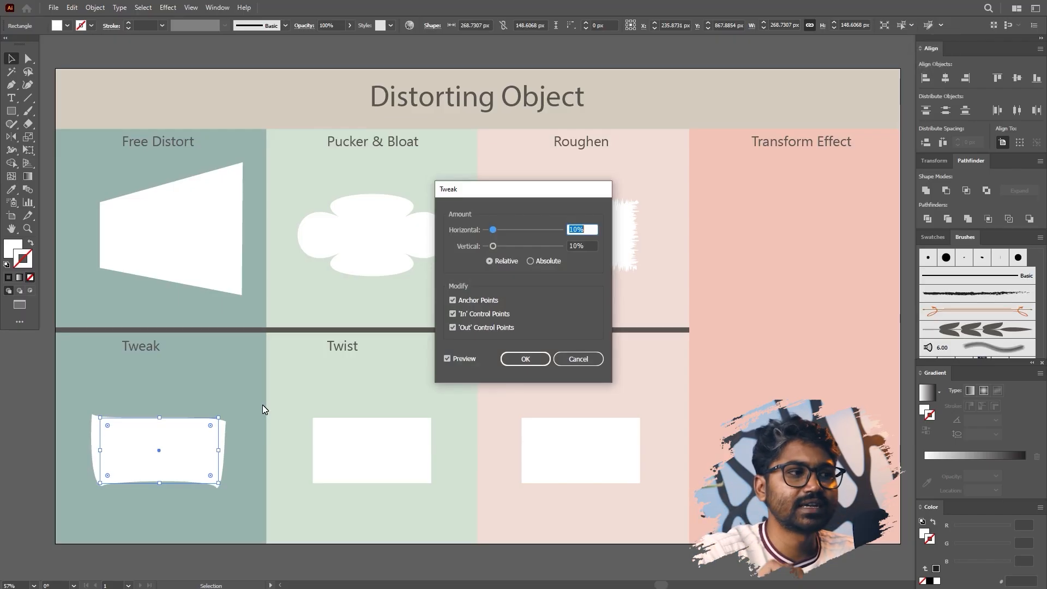
pyautogui.moveTo(496, 230); pyautogui.dragTo(519, 231)
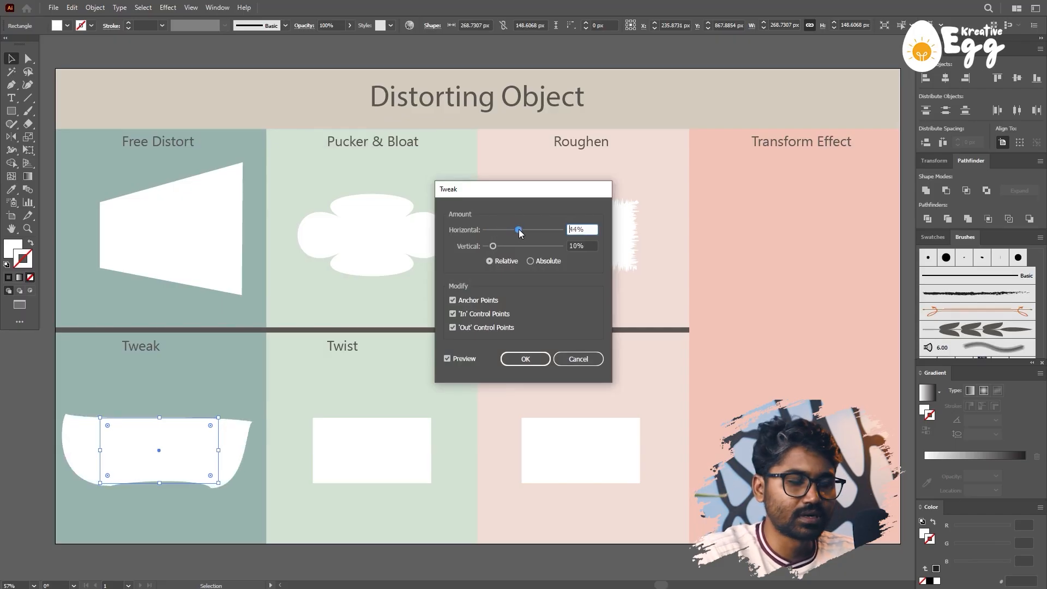
pyautogui.moveTo(494, 246)
pyautogui.mouseDown()
pyautogui.moveTo(548, 248)
pyautogui.moveTo(480, 253)
pyautogui.moveTo(510, 230)
pyautogui.moveTo(482, 233)
pyautogui.mouseUp()
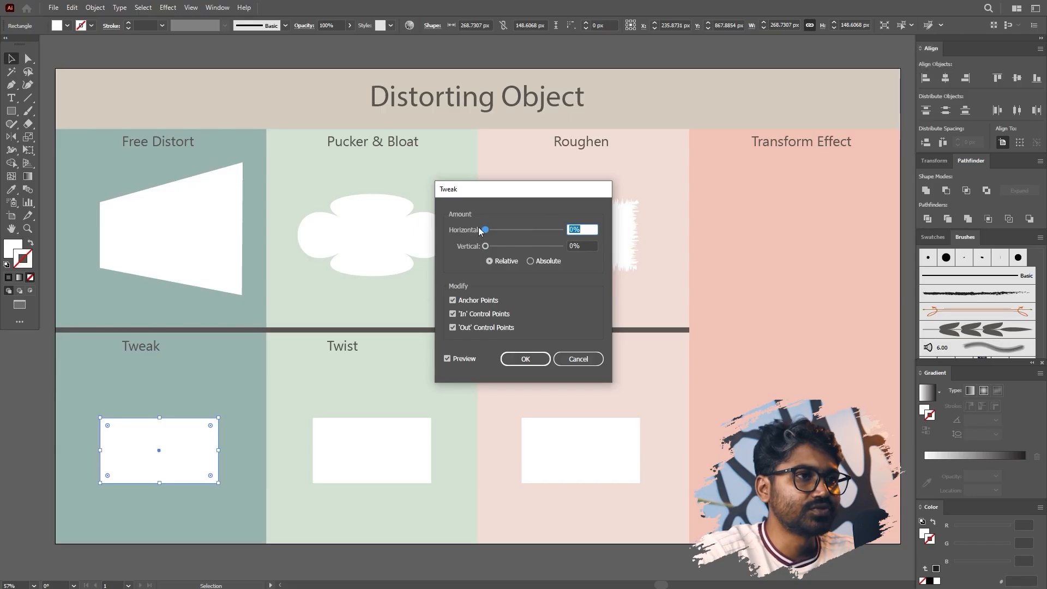
# - Set the Tweak amounts to 45% horizontal and 73% vertical with Relative sizing, apply the effect, and deselect the shape
pyautogui.moveTo(487, 233); pyautogui.dragTo(542, 249)
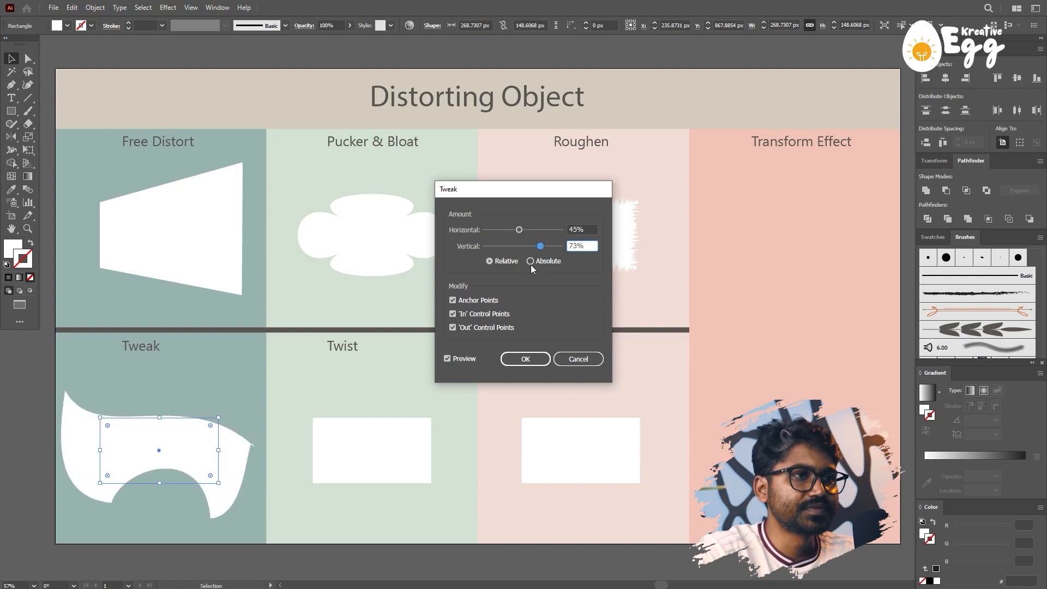
pyautogui.click(530, 262)
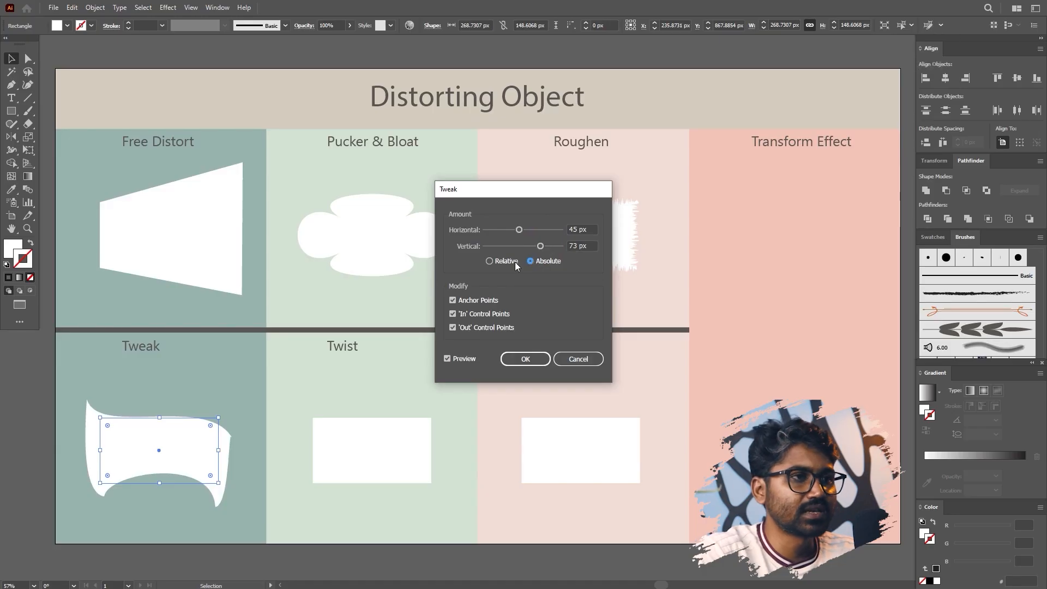
pyautogui.click(490, 261)
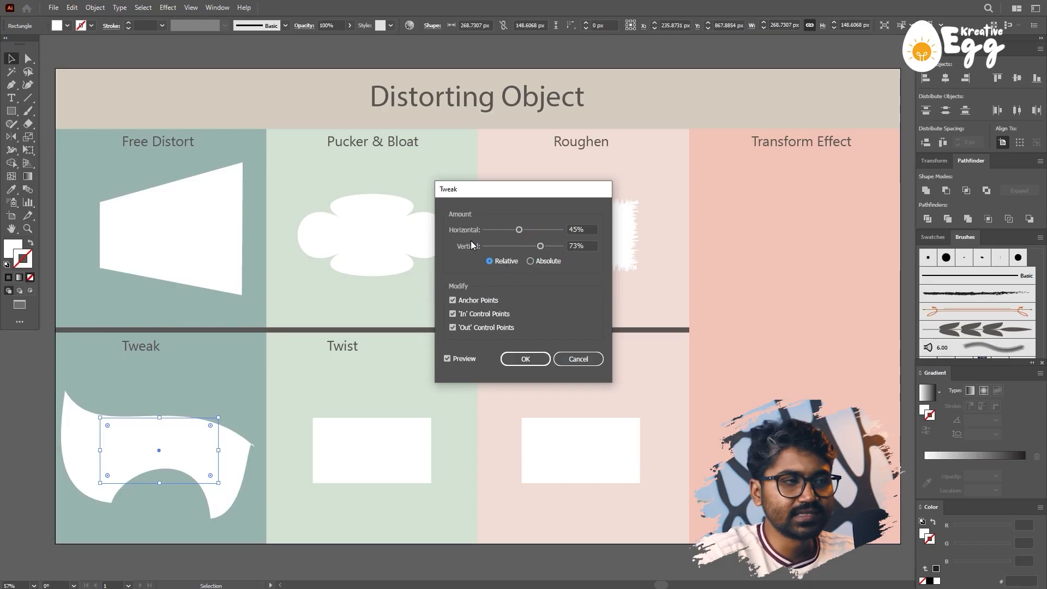
pyautogui.click(525, 359)
pyautogui.click(440, 397)
# - Try a Twist effect of -80° on the rectangle under the Twist heading, and undo it
pyautogui.click(423, 452)
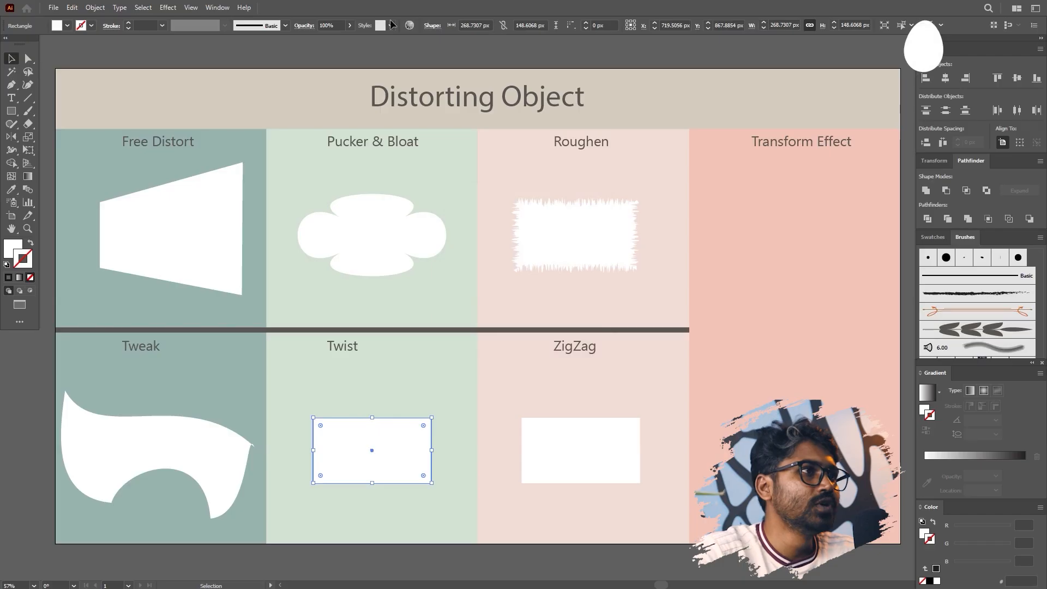
pyautogui.click(168, 7)
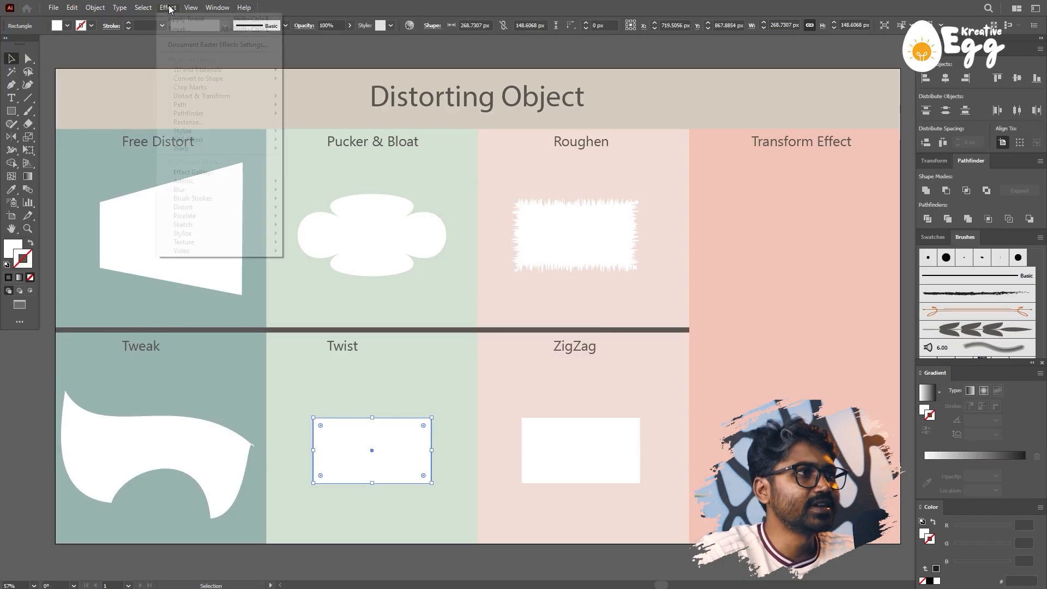
pyautogui.moveTo(218, 96)
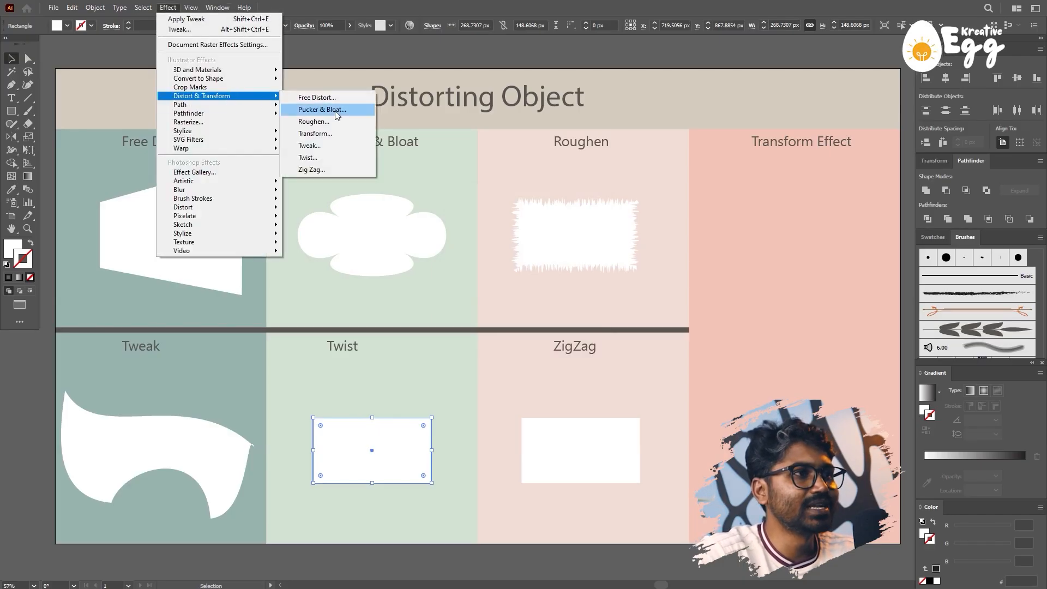
pyautogui.click(328, 158)
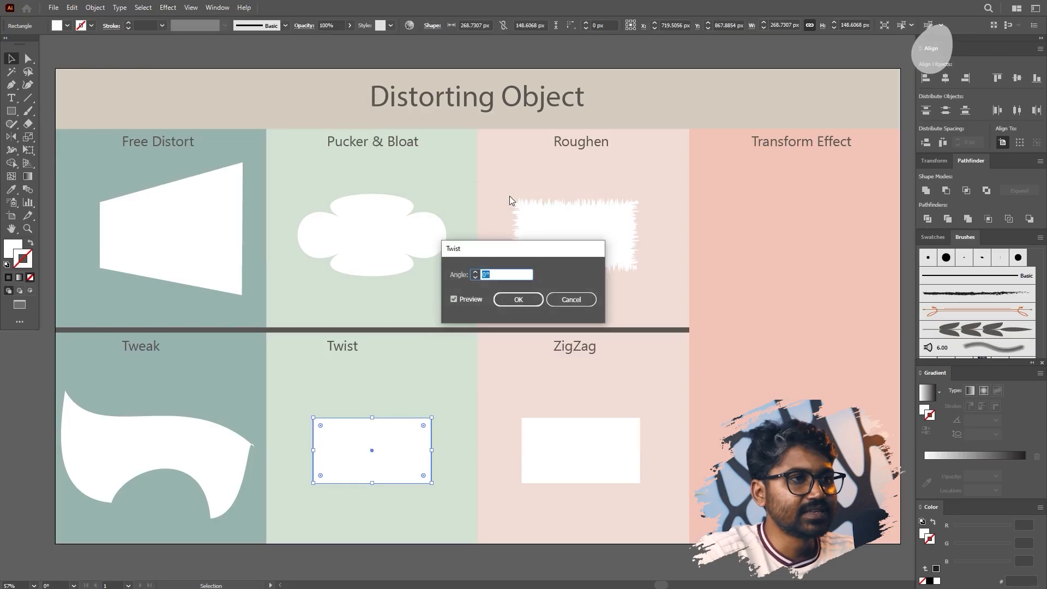
pyautogui.moveTo(521, 244); pyautogui.dragTo(768, 233)
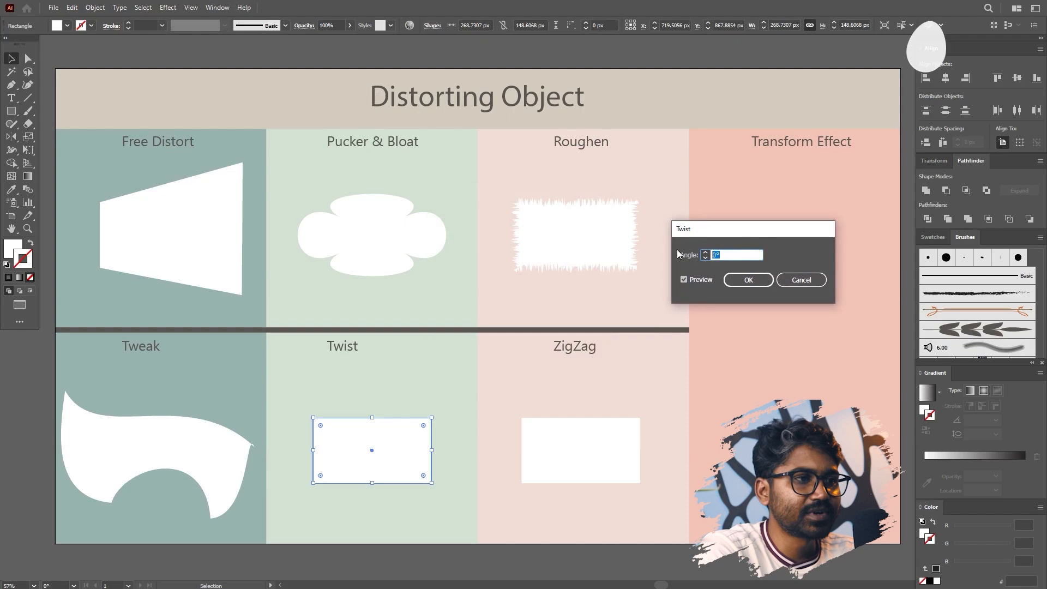
pyautogui.write('2255')
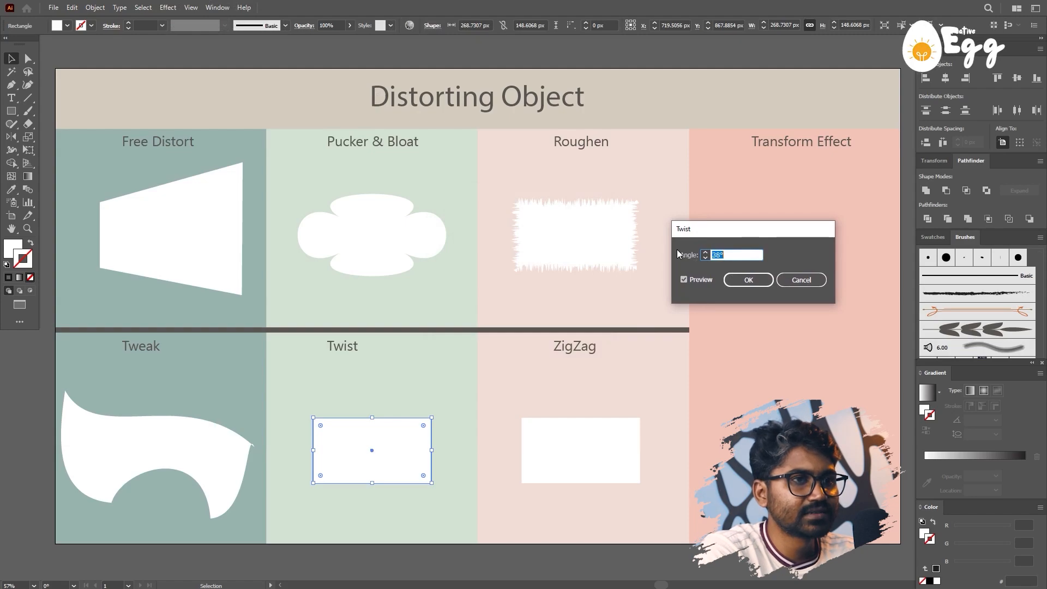
pyautogui.press('Up')
pyautogui.press('Up')
pyautogui.press('Up')
pyautogui.press('Up')
pyautogui.hotkey('shift', 'Up')
pyautogui.hotkey('shift', 'Up')
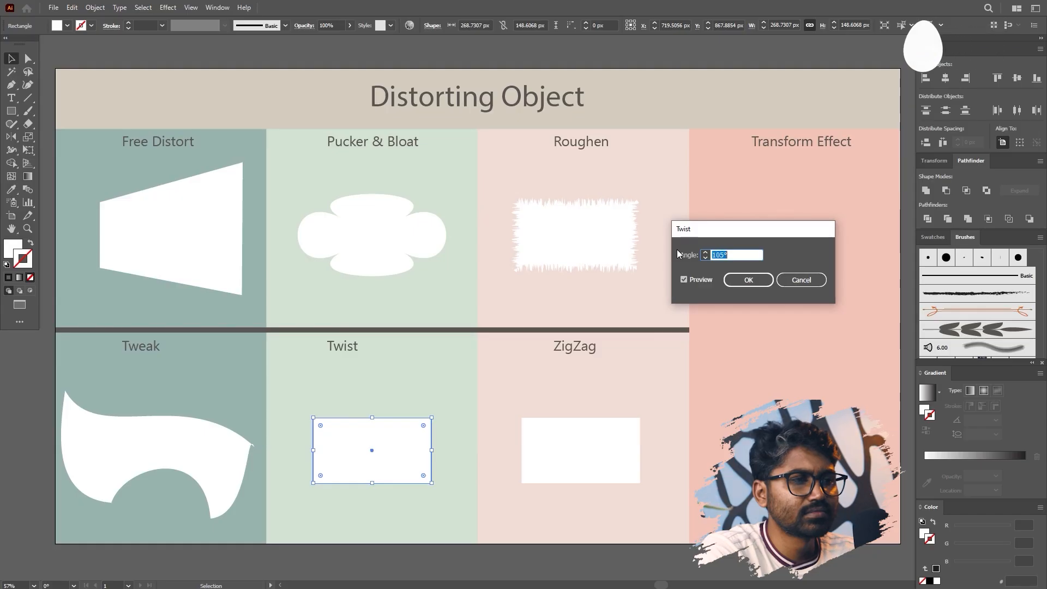
pyautogui.press('Up')
pyautogui.press('Up')
pyautogui.press('Up')
pyautogui.press('Up')
pyautogui.hotkey('shift', 'Down')
pyautogui.hotkey('shift', 'Down')
pyautogui.hotkey('shift', 'Down')
pyautogui.hotkey('shift', 'Down')
pyautogui.hotkey('shift', 'Down')
pyautogui.hotkey('shift', 'Down')
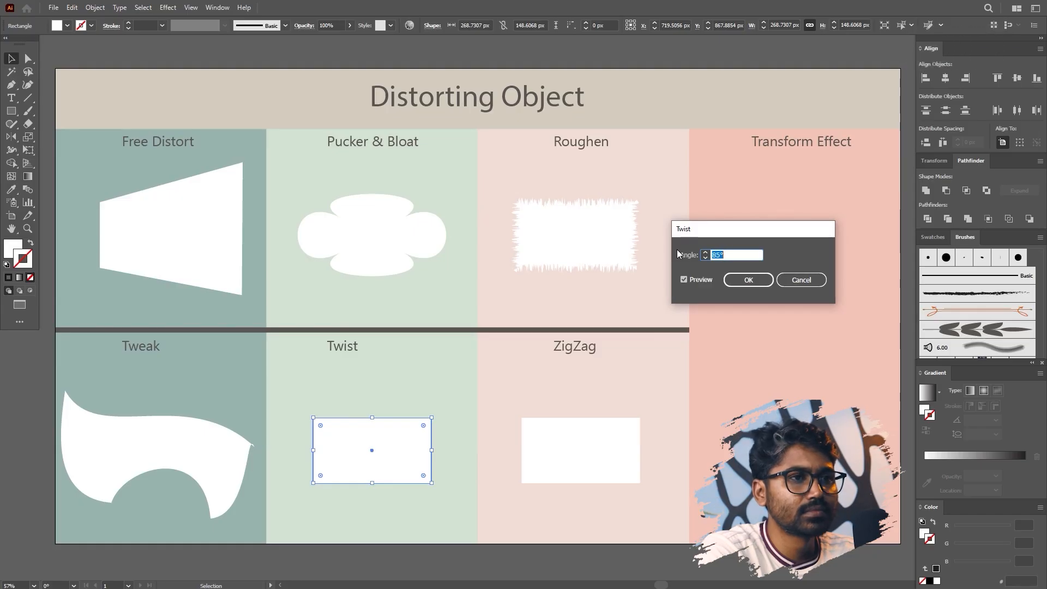
pyautogui.hotkey('shift', 'Down')
pyautogui.hotkey('shift', 'Down')
pyautogui.hotkey('shift', 'Down')
pyautogui.hotkey('shift', 'Down')
pyautogui.hotkey('shift', 'Down')
pyautogui.hotkey('shift', 'Down')
pyautogui.press('Down')
pyautogui.press('Down')
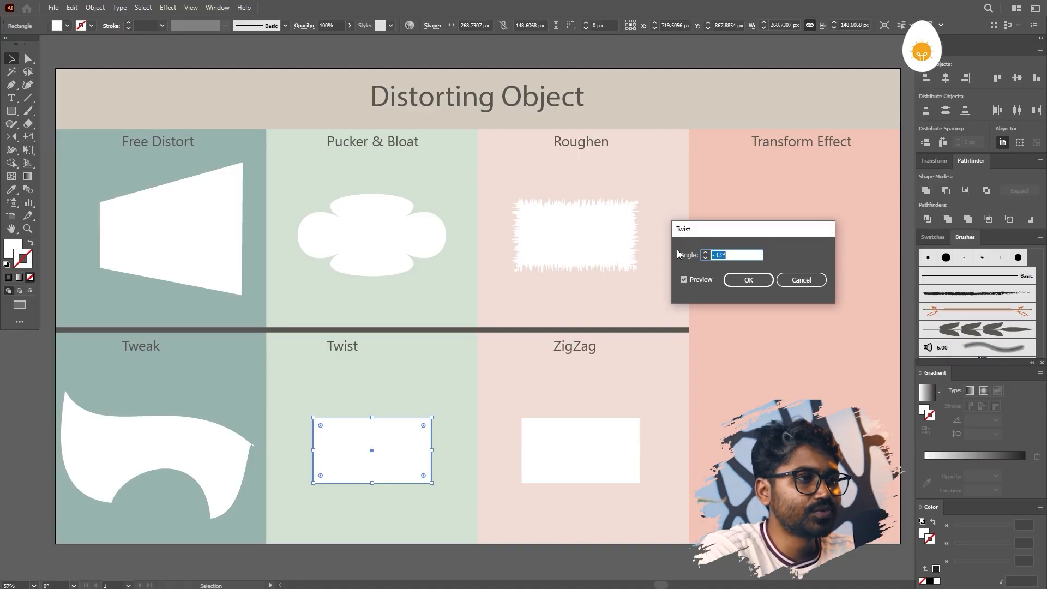
pyautogui.hotkey('shift', 'Down')
pyautogui.hotkey('shift', 'Down')
pyautogui.hotkey('shift', 'Down')
pyautogui.hotkey('shift', 'Down')
pyautogui.hotkey('shift', 'Down')
pyautogui.hotkey('shift', 'Down')
pyautogui.press('Up')
pyautogui.press('Up')
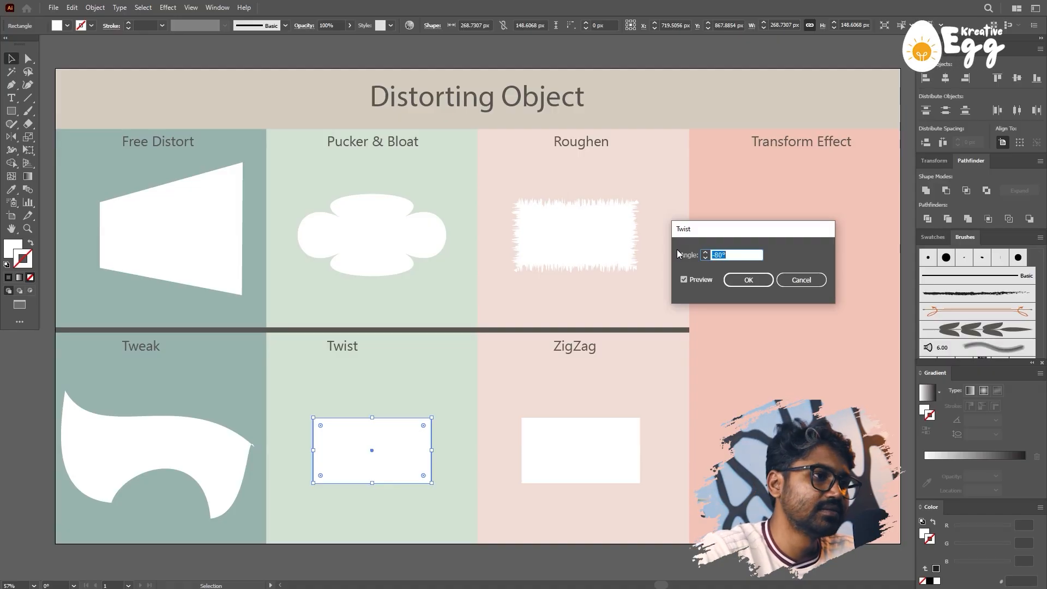
pyautogui.click(747, 280)
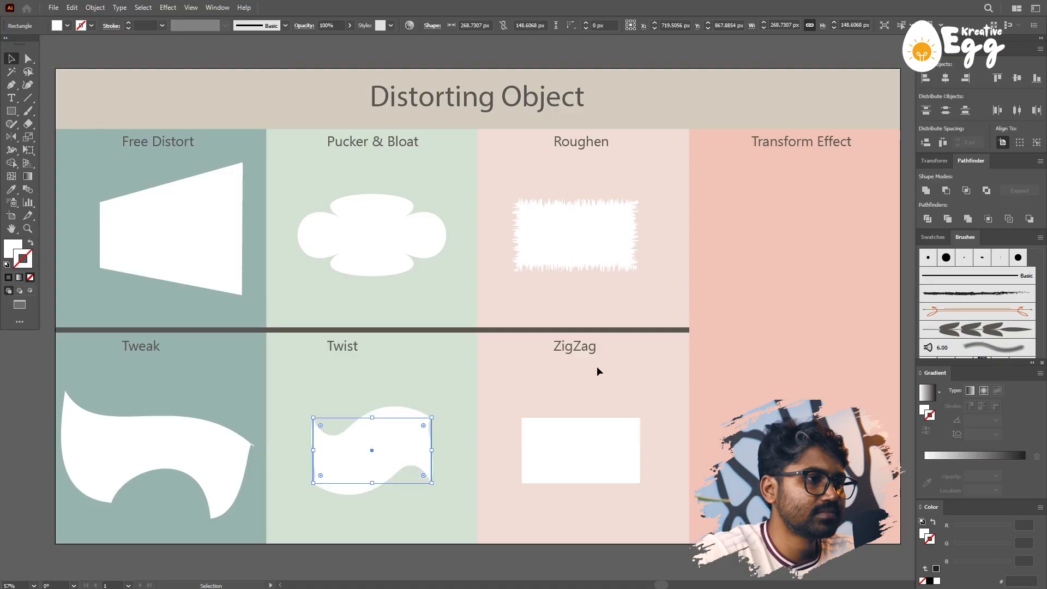
pyautogui.click(419, 379)
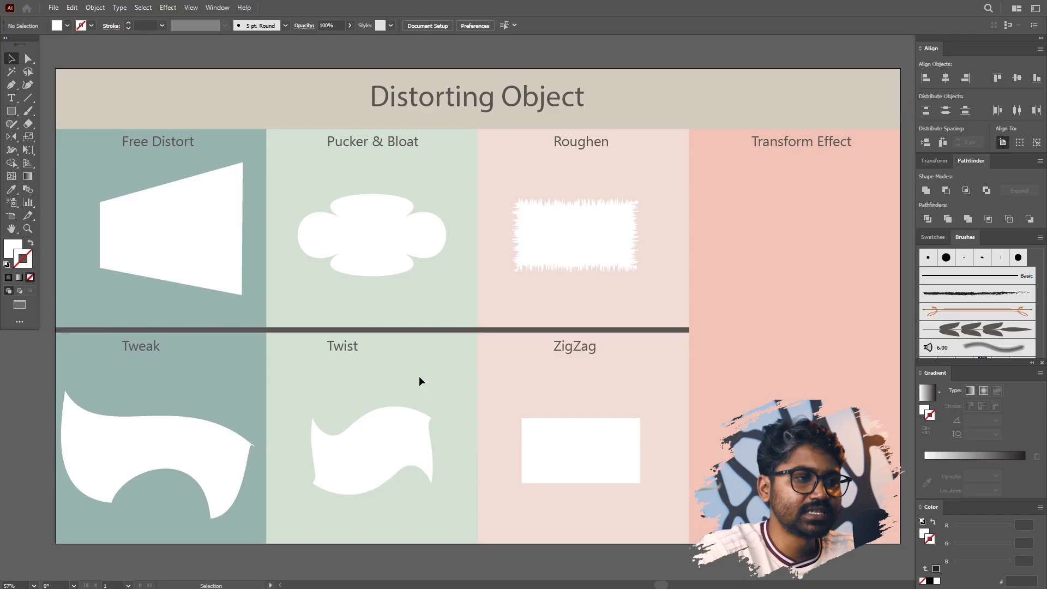
pyautogui.press('a')
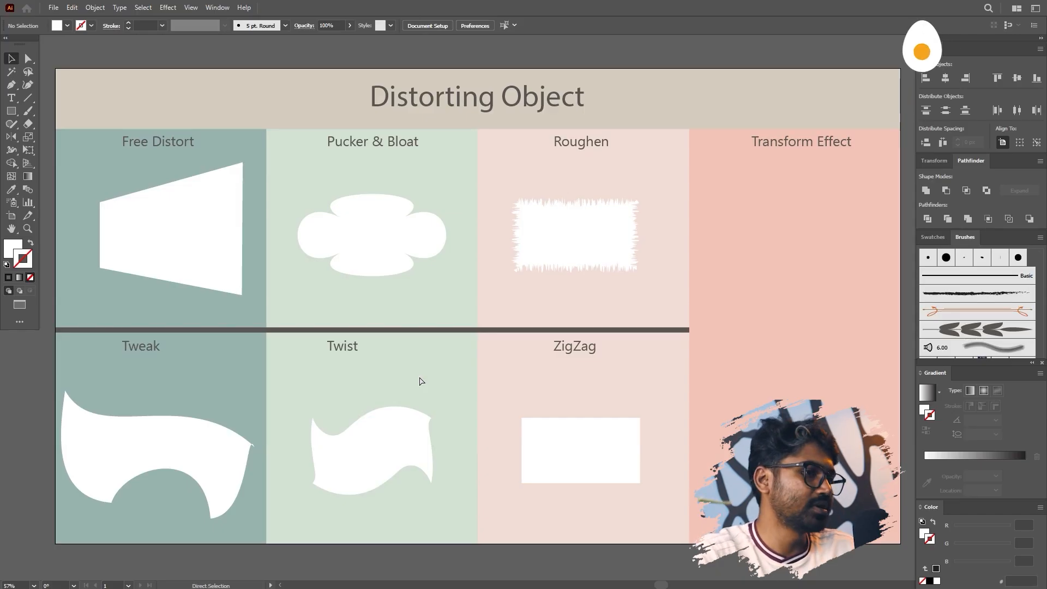
pyautogui.hotkey('ctrl', 'z')
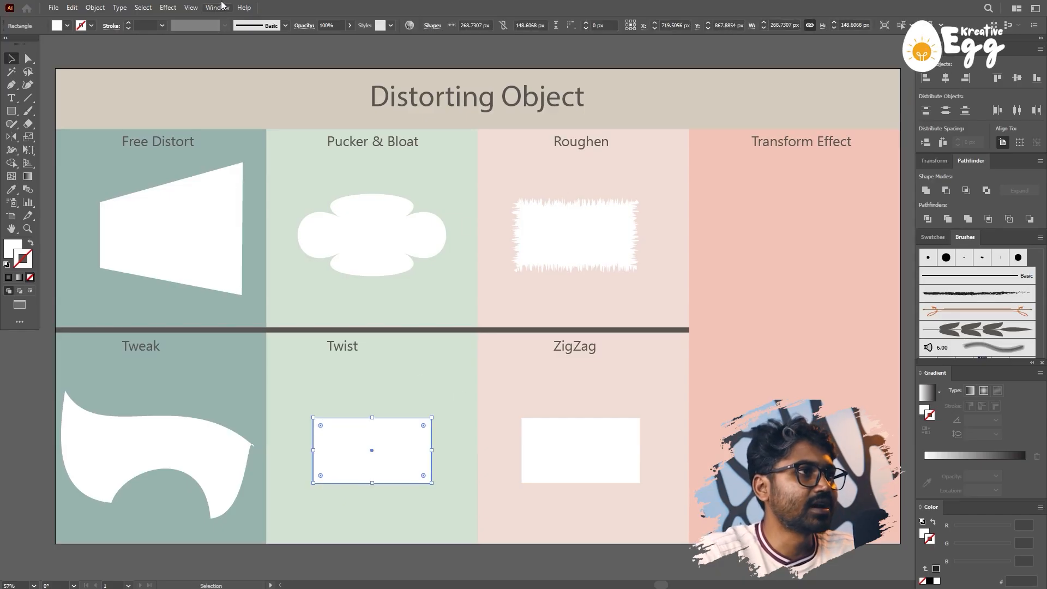
# - Apply the Twist effect to the rectangle under the Twist heading with a stronger negative angle of about -129°
pyautogui.click(222, 5)
pyautogui.click(168, 8)
pyautogui.click(168, 8)
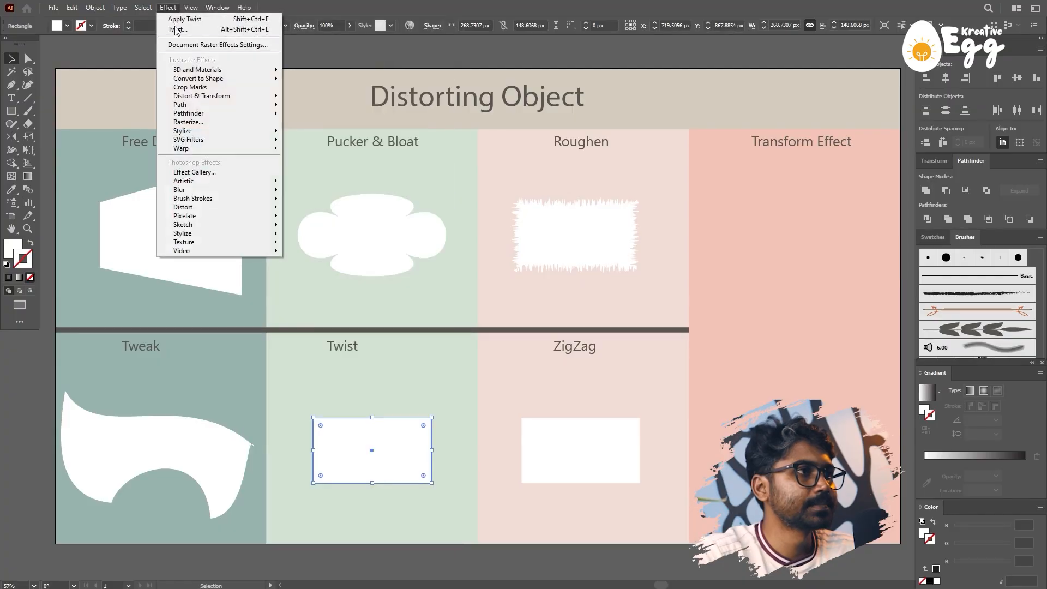
pyautogui.moveTo(218, 96)
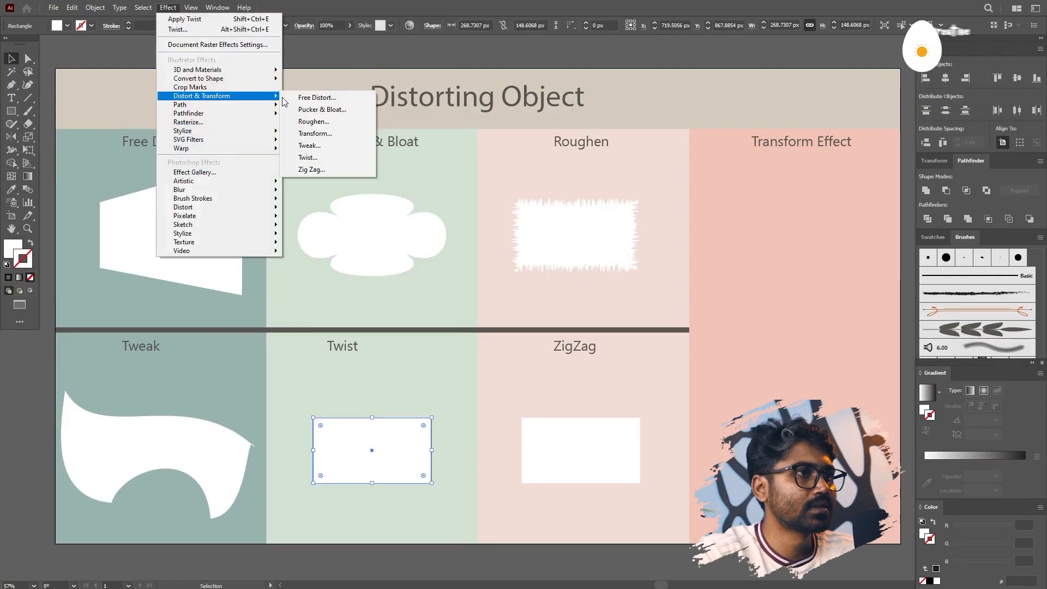
pyautogui.click(319, 157)
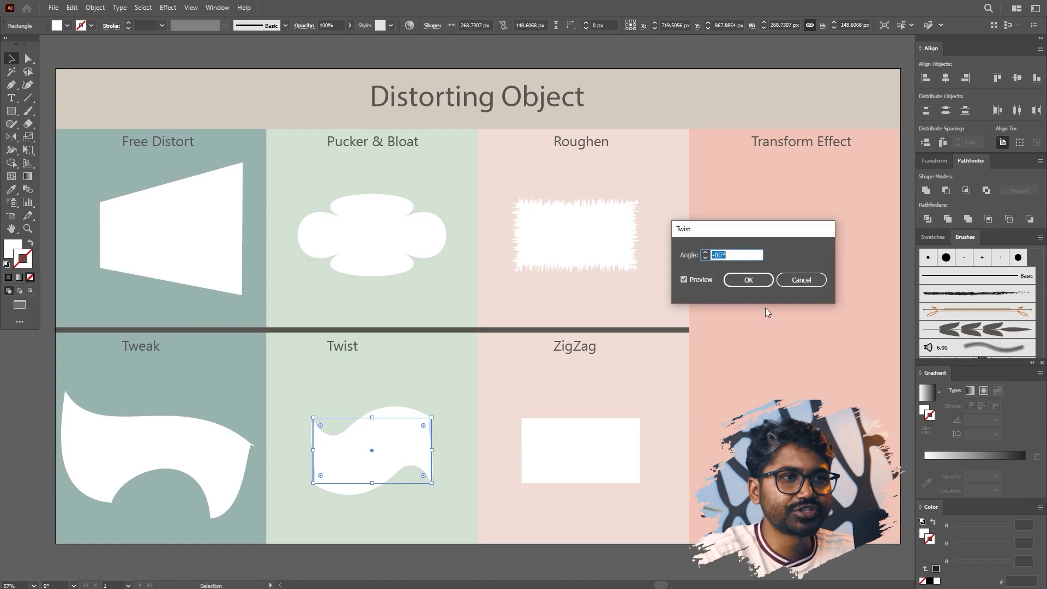
pyautogui.press('Up')
pyautogui.press('Up')
pyautogui.press('Up')
pyautogui.press('Up')
pyautogui.press('Up')
pyautogui.press('Up')
pyautogui.press('Up')
pyautogui.press('Up')
pyautogui.press('Up')
pyautogui.press('Up')
pyautogui.press('Up')
pyautogui.press('Up')
pyautogui.press('Up')
pyautogui.press('Up')
pyautogui.press('Up')
pyautogui.press('Up')
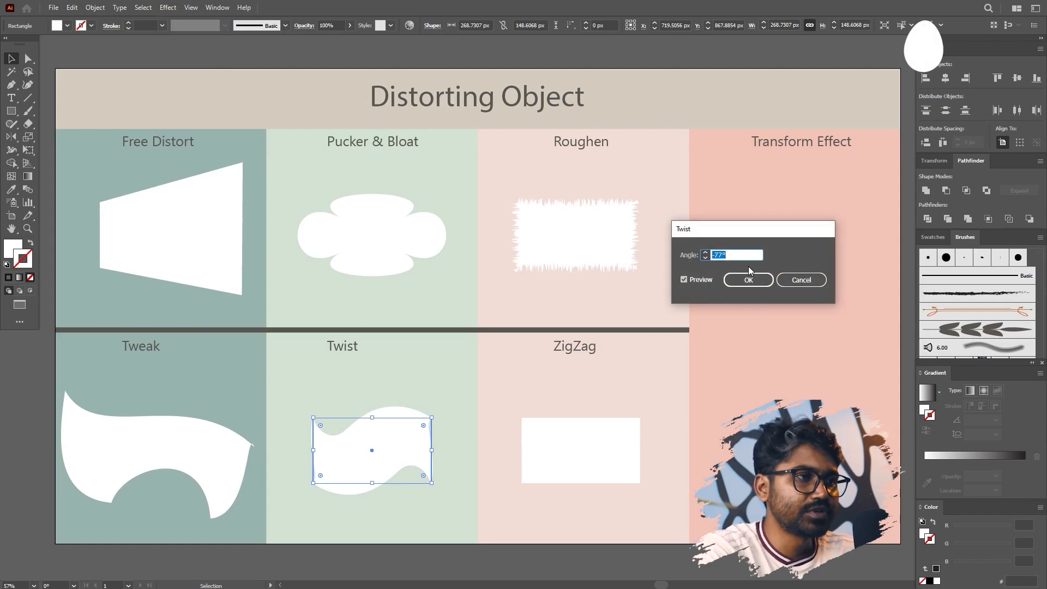
pyautogui.press('Up')
pyautogui.press('Up')
pyautogui.press('Up')
pyautogui.press('Up')
pyautogui.press('Up')
pyautogui.press('Up')
pyautogui.press('Up')
pyautogui.press('Up')
pyautogui.press('Up')
pyautogui.press('Up')
pyautogui.press('Up')
pyautogui.press('Up')
pyautogui.press('Up')
pyautogui.press('Up')
pyautogui.press('Up')
pyautogui.press('Up')
pyautogui.press('Up')
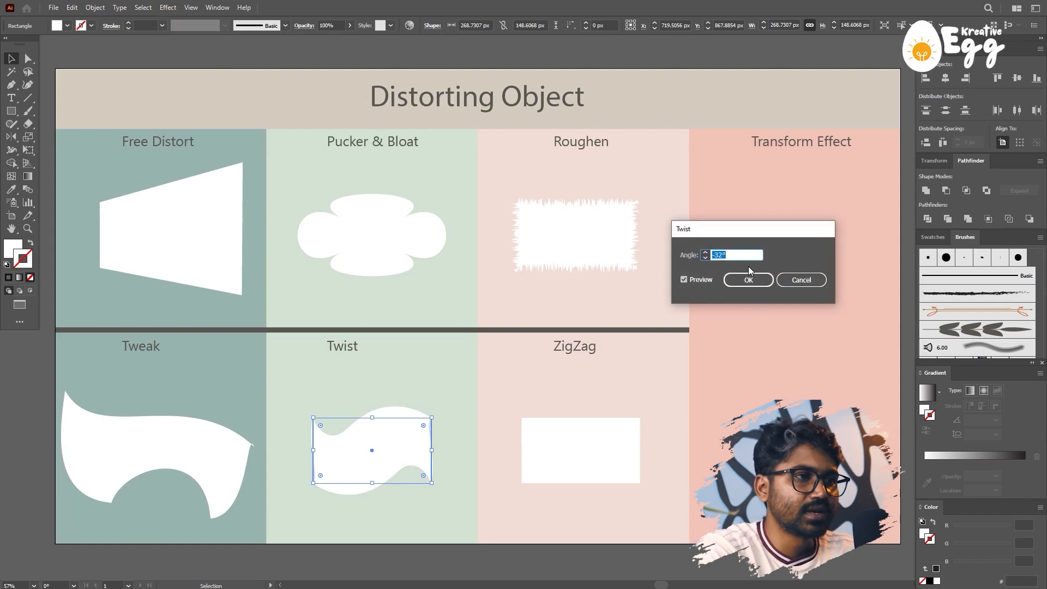
pyautogui.press('Down')
pyautogui.press('Down')
pyautogui.press('Down')
pyautogui.press('Down')
pyautogui.press('Down')
pyautogui.press('Down')
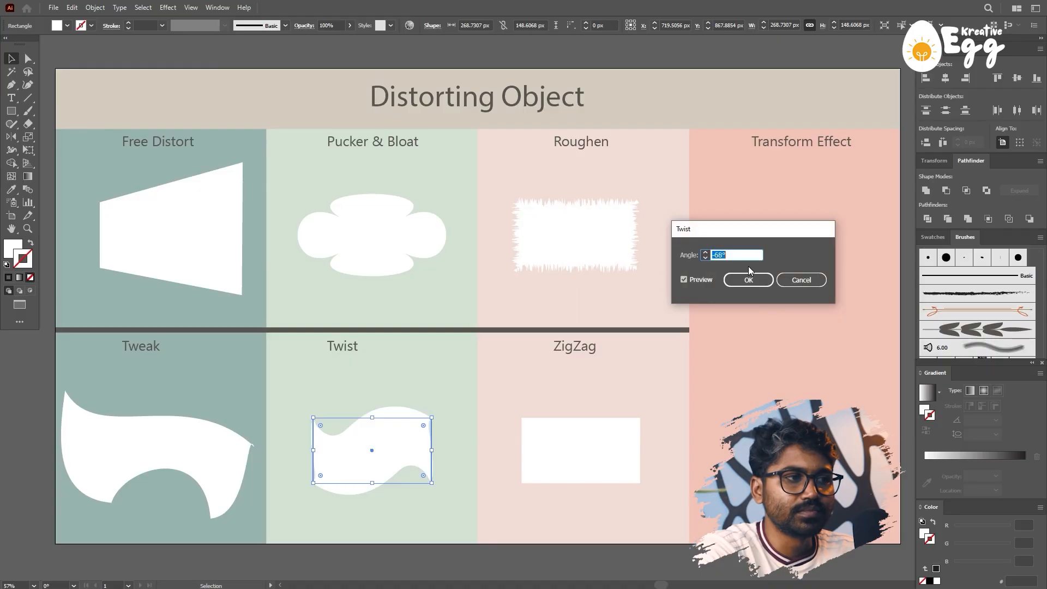
pyautogui.press('Down')
pyautogui.press('Down')
pyautogui.press('Down')
pyautogui.press('Down')
pyautogui.press('Down')
pyautogui.press('Down')
pyautogui.press('Down')
pyautogui.press('Down')
pyautogui.press('Down')
pyautogui.press('Down')
pyautogui.press('Down')
pyautogui.press('Down')
pyautogui.press('Down')
pyautogui.press('Down')
pyautogui.press('Down')
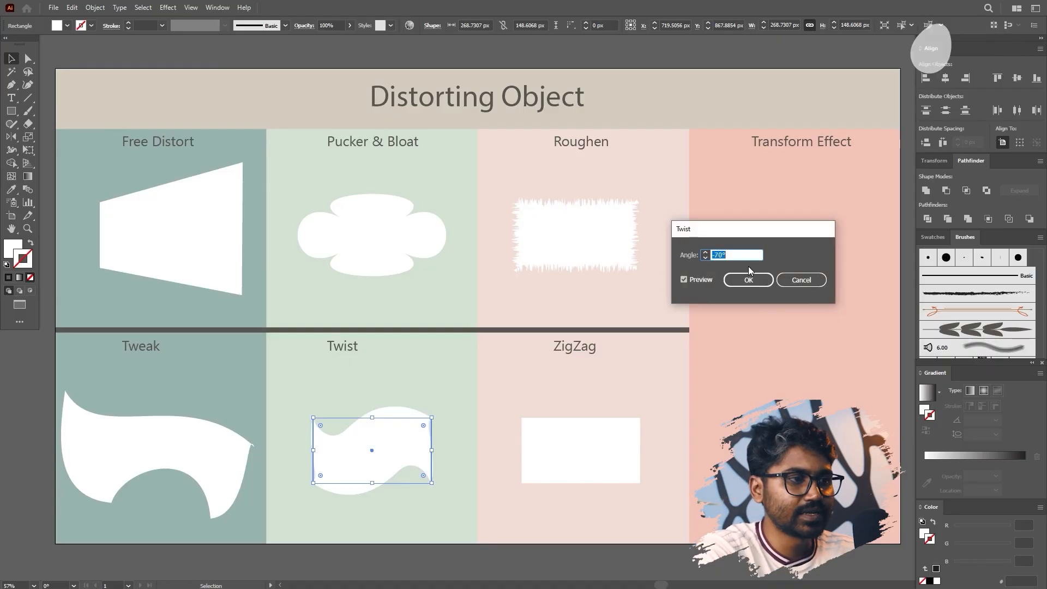
pyautogui.press('Down')
pyautogui.press('Down')
pyautogui.press('Down')
pyautogui.press('Down')
pyautogui.press('Down')
pyautogui.press('Down')
pyautogui.press('Down')
pyautogui.press('Down')
pyautogui.press('Down')
pyautogui.press('Down')
pyautogui.press('Down')
pyautogui.press('Down')
pyautogui.press('Down')
pyautogui.press('Down')
pyautogui.press('Down')
pyautogui.press('Down')
pyautogui.press('Down')
pyautogui.press('Down')
pyautogui.press('Down')
pyautogui.press('Down')
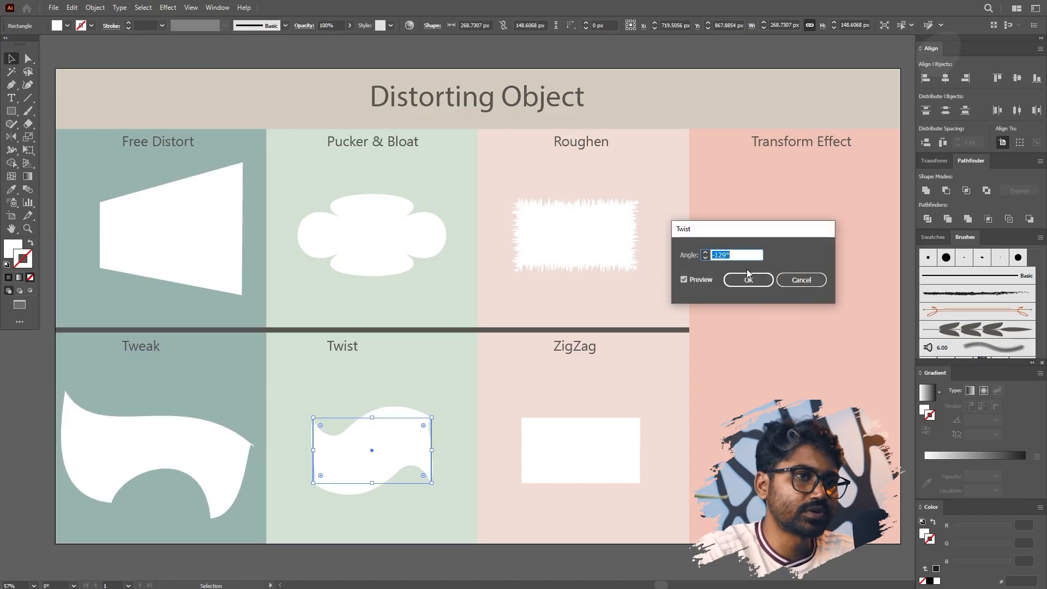
pyautogui.press('Down')
pyautogui.press('Down')
pyautogui.press('Down')
pyautogui.press('Down')
pyautogui.press('Down')
pyautogui.press('Down')
pyautogui.press('Down')
pyautogui.press('Down')
pyautogui.click(746, 278)
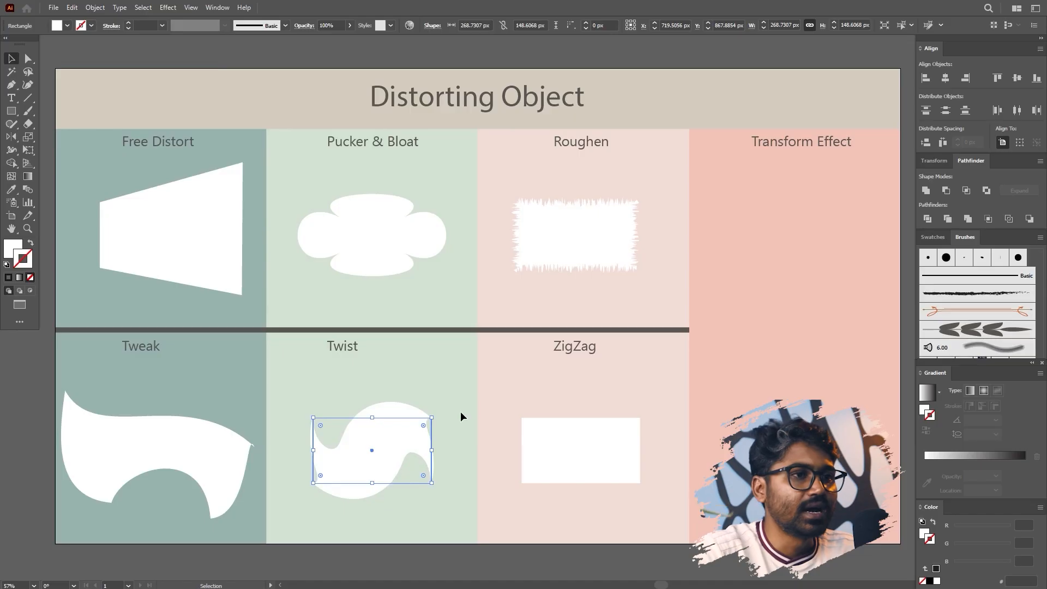
# - Start a Zig Zag effect with preview on the rectangle under the ZigZag heading, with a 28 px absolute size and 32 ridges per segment
pyautogui.click(587, 471)
pyautogui.click(168, 8)
pyautogui.moveTo(262, 96)
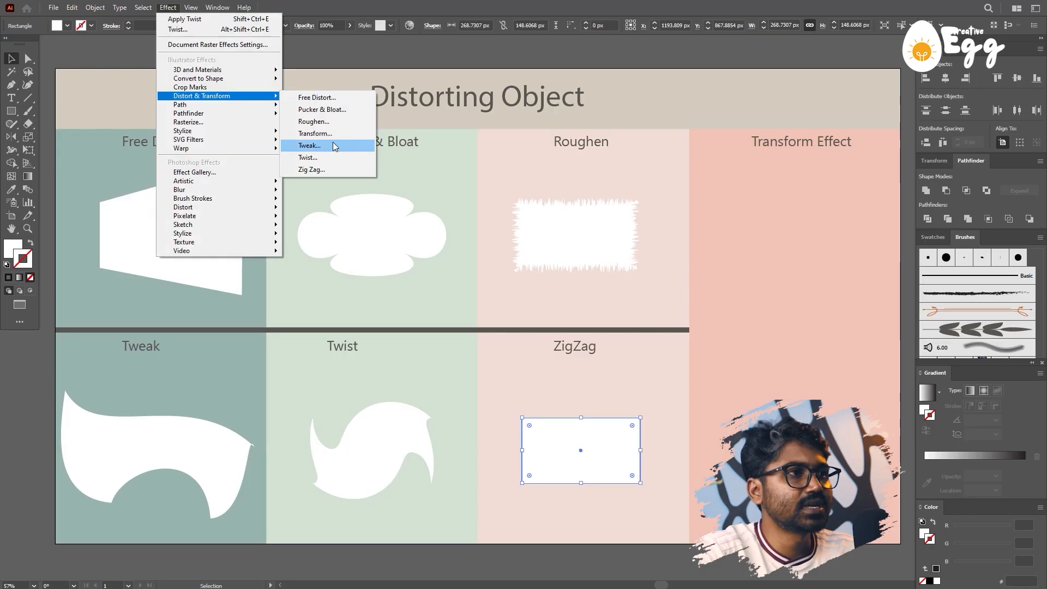
pyautogui.click(319, 170)
pyautogui.moveTo(548, 204); pyautogui.dragTo(425, 149)
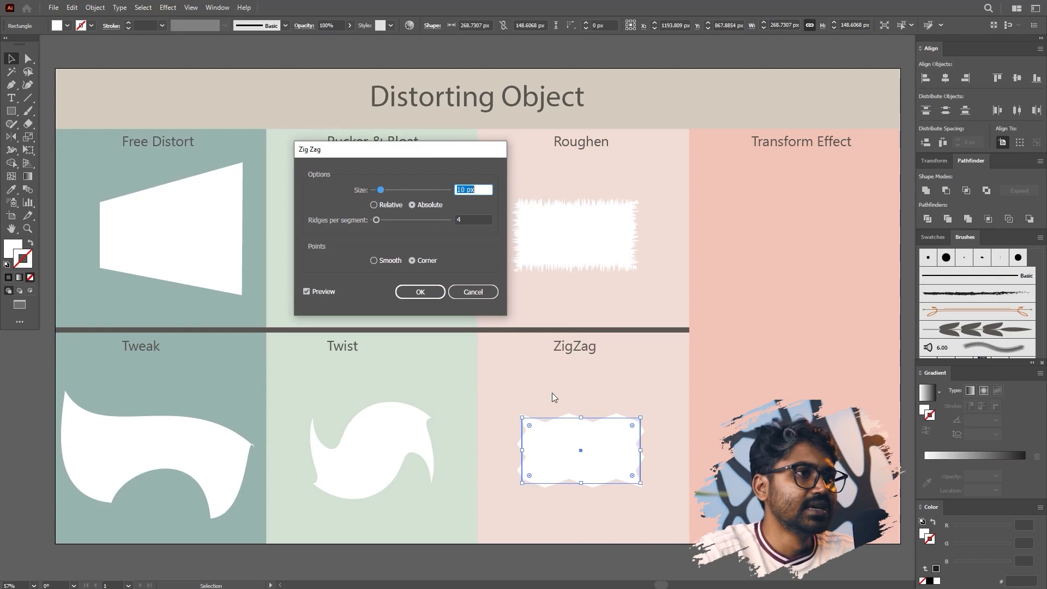
pyautogui.moveTo(383, 193); pyautogui.dragTo(398, 220)
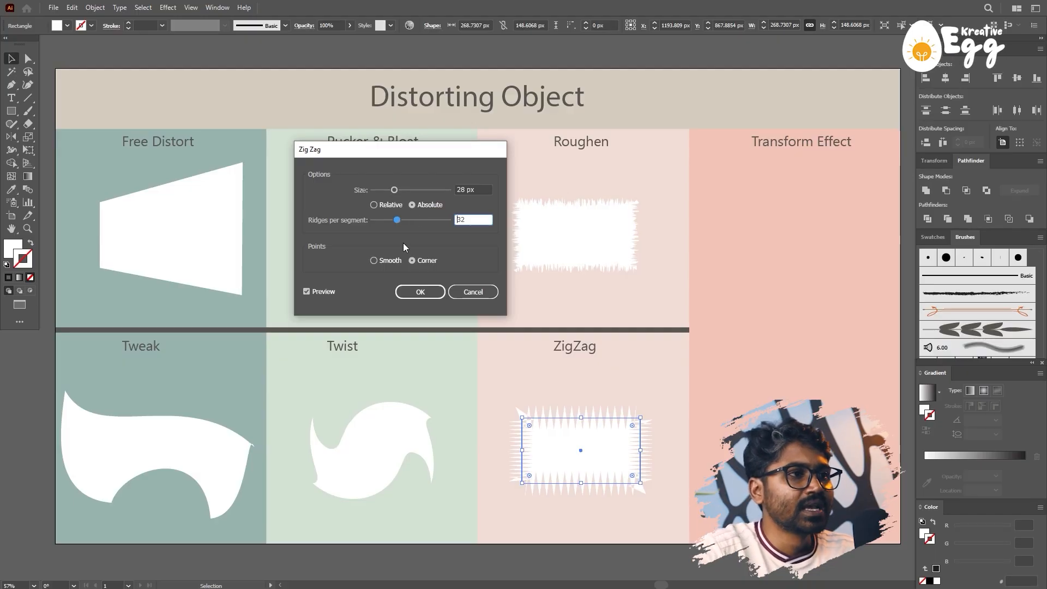
# - Try Smooth points and Relative sizing on the Zig Zag effect, restoring Corner points and Absolute sizing
pyautogui.click(372, 262)
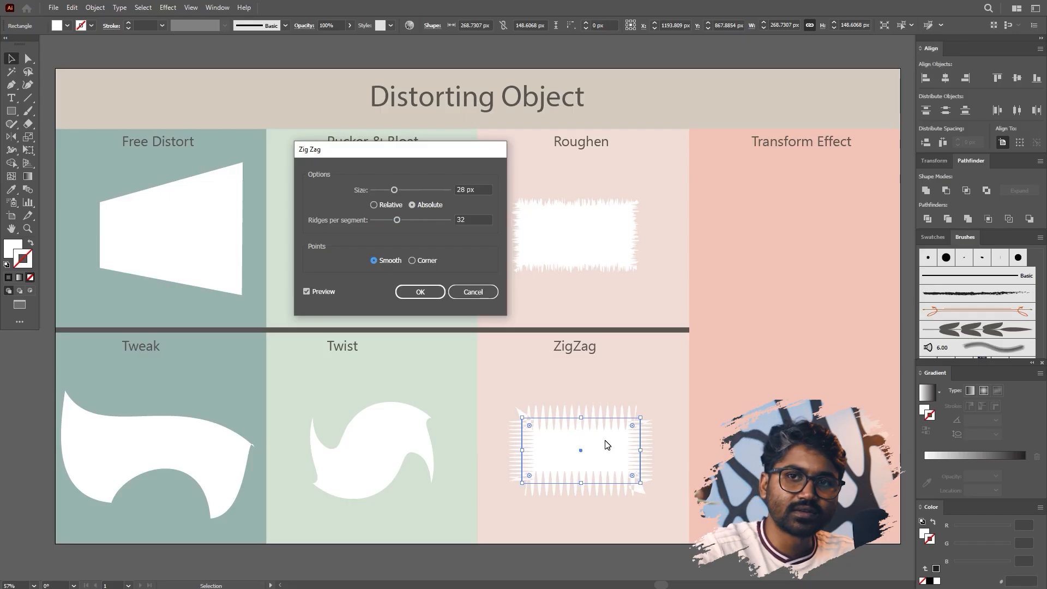
pyautogui.click(413, 261)
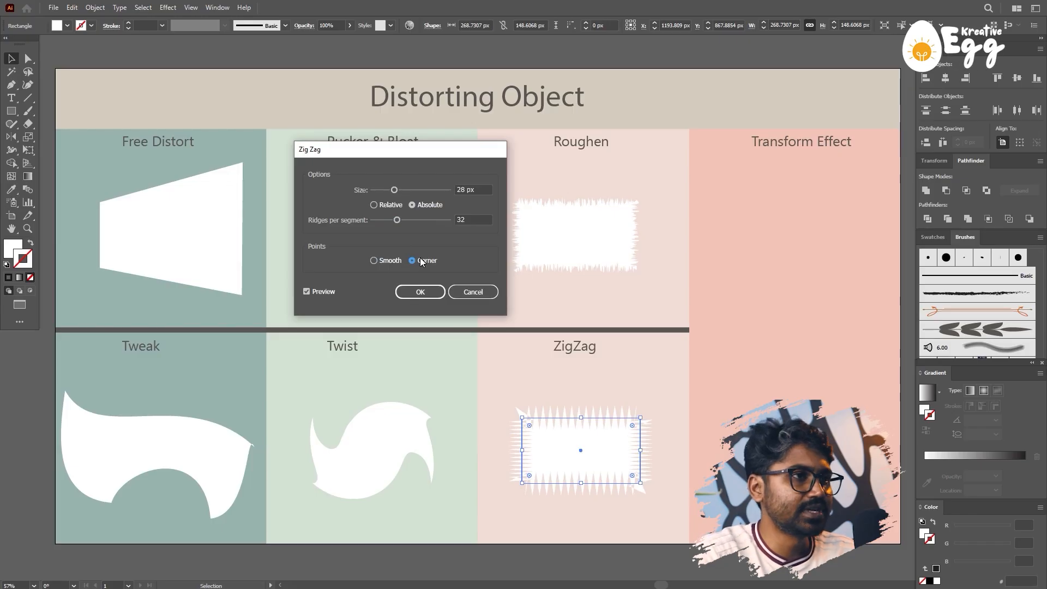
pyautogui.click(374, 205)
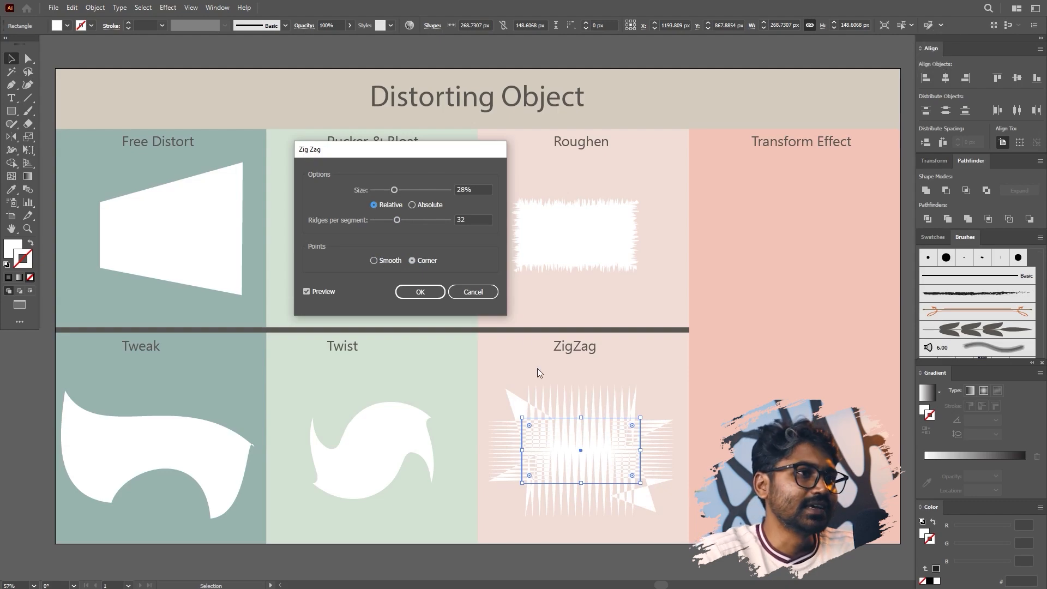
pyautogui.click(417, 202)
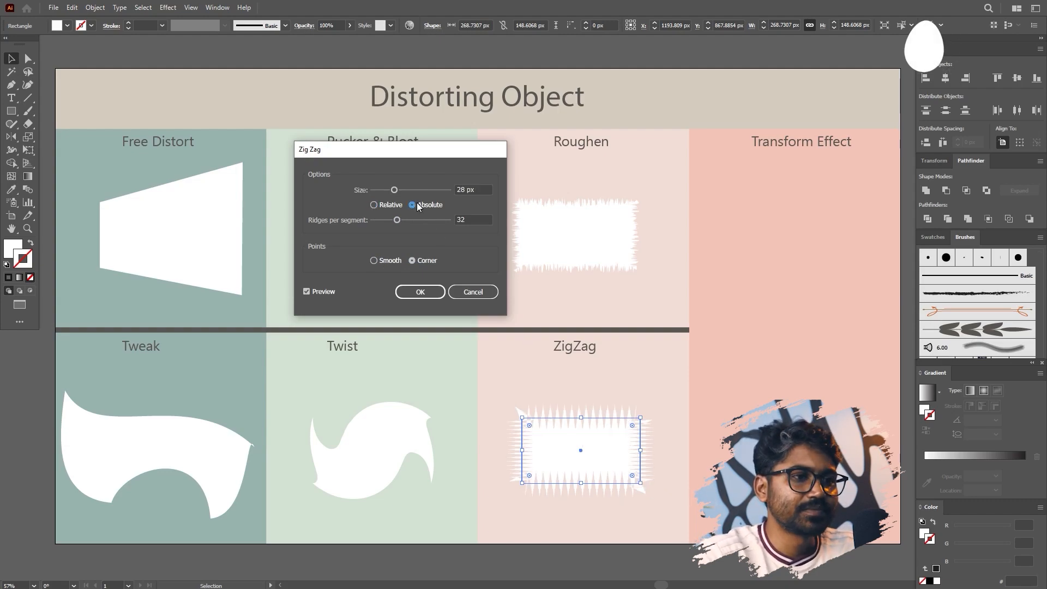